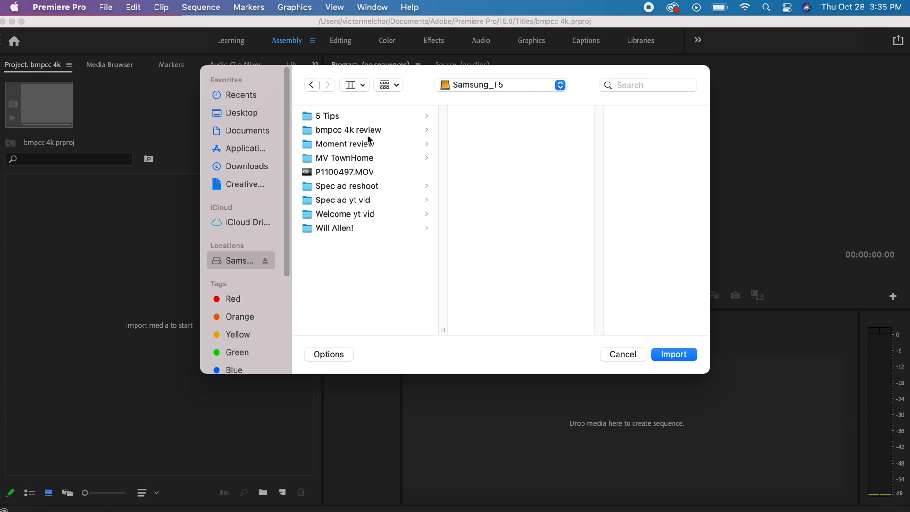
Import the "bmpcc 4k review" folder from the Samsung_T5 drive and open its bin in the project.
left_click(362, 131)
left_click(674, 355)
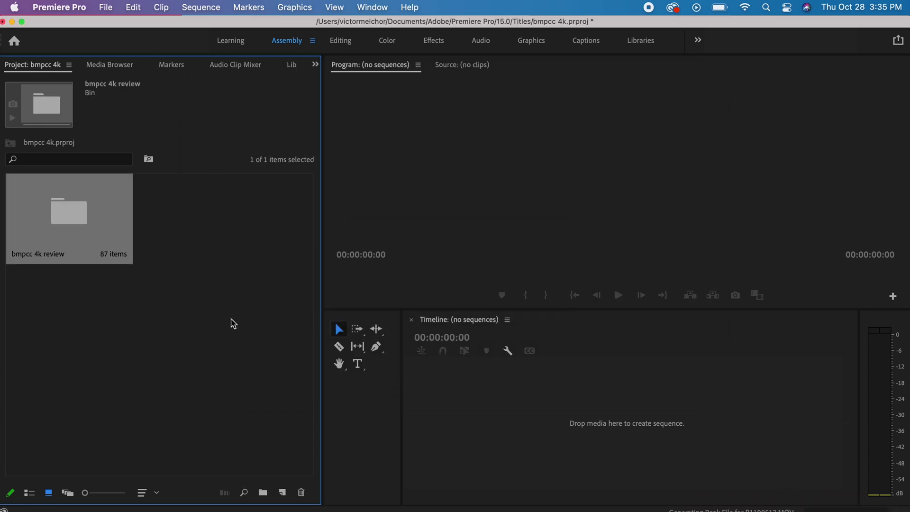
double_click(55, 228)
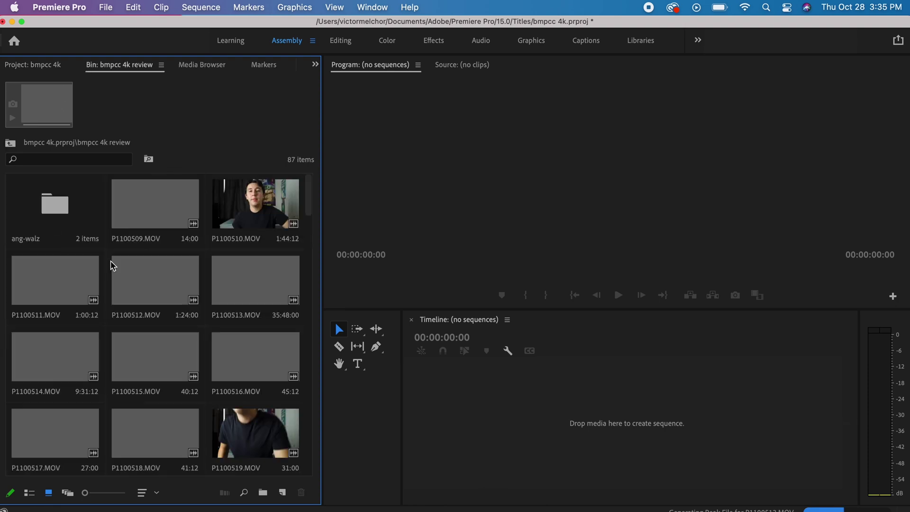
Check the audio files in the ang-walz bin, then return to the bmpcc 4k review bin and browse its clips.
double_click(51, 222)
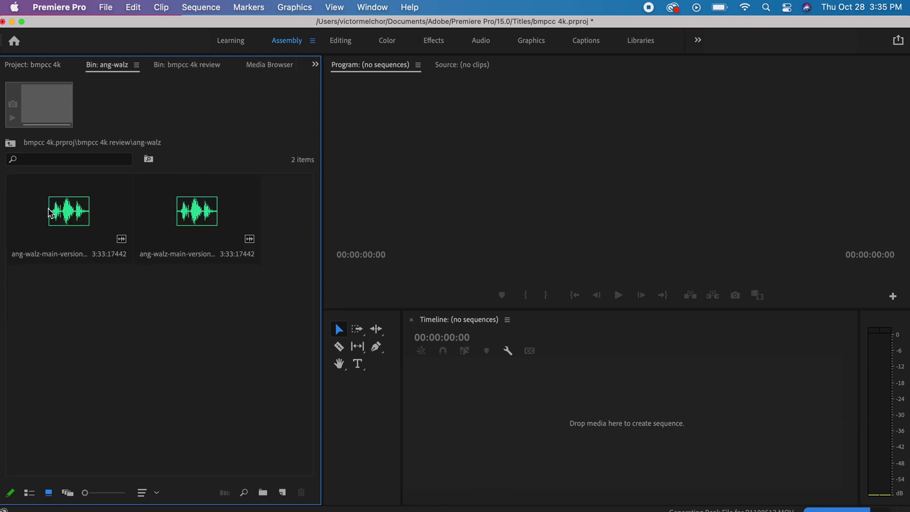
left_click(10, 142)
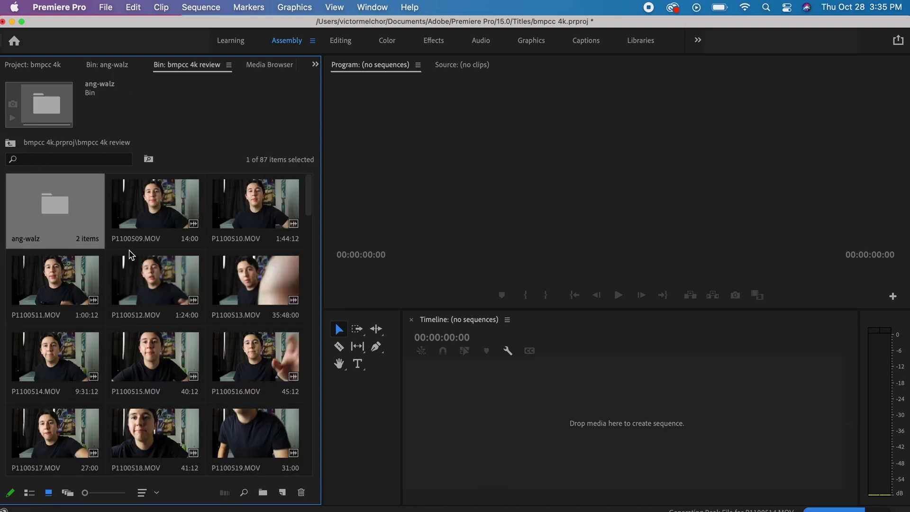
scroll(176, 302, "down", 5)
left_click_drag(308, 256, 318, 238)
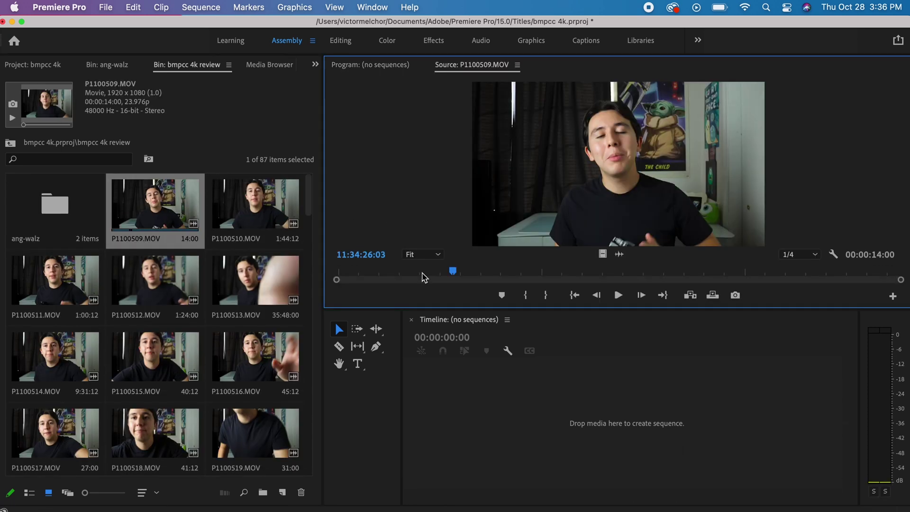
Preview P1100509.MOV in the source monitor with the system volume raised, and return to the clip's beginning.
left_click(402, 277)
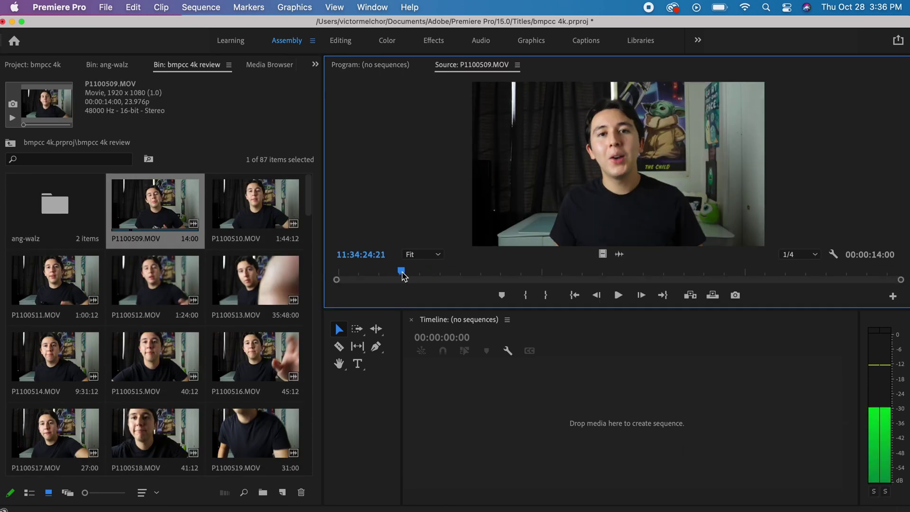
key("space")
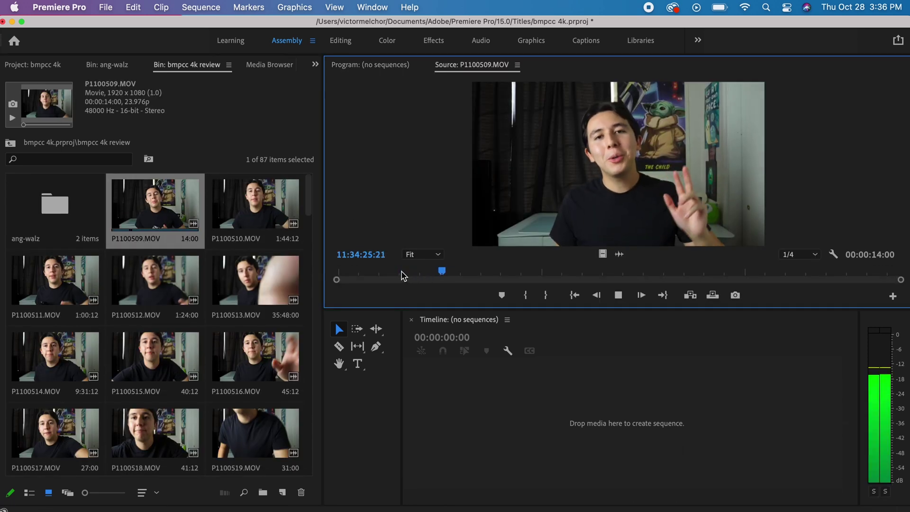
key("XF86AudioRaiseVolume")
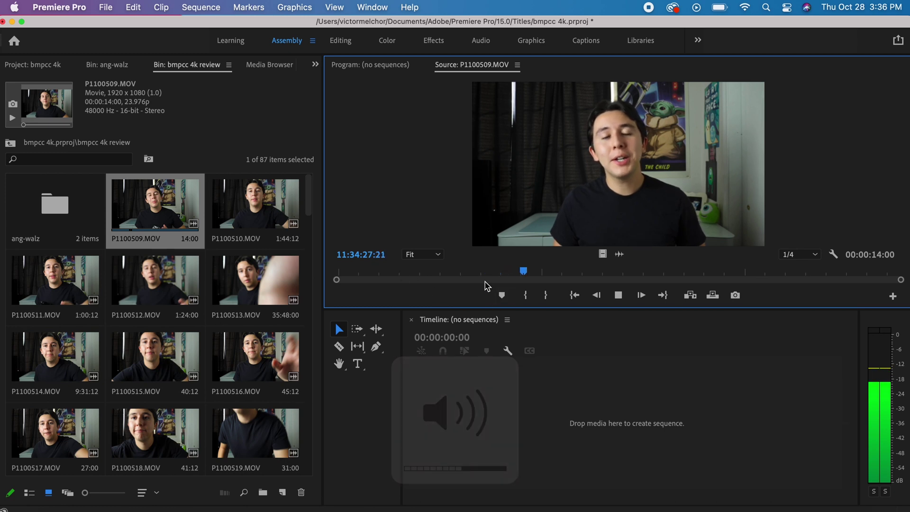
key("space")
left_click(382, 278)
left_click_drag(382, 276, 335, 277)
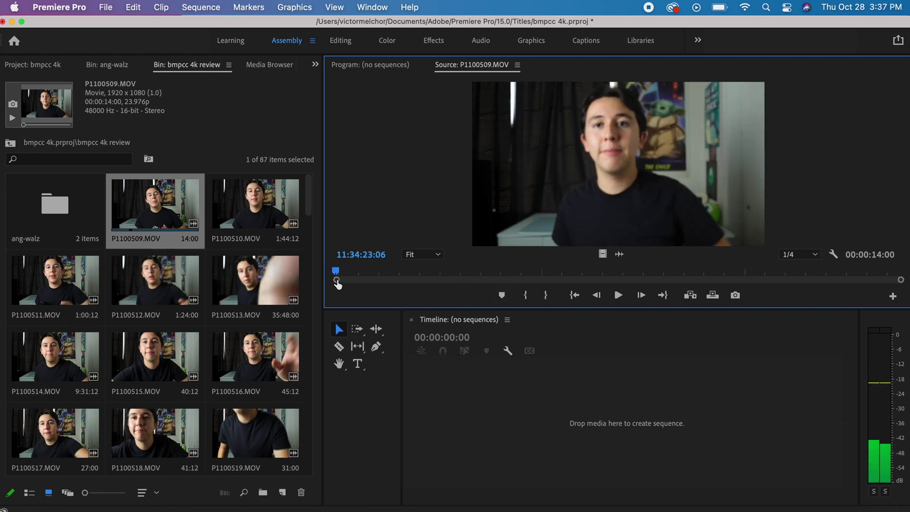
Mark the In point of P1100509.MOV at 11:34:25:11.
scroll(353, 273, "down", 10)
scroll(355, 278, "up", 5)
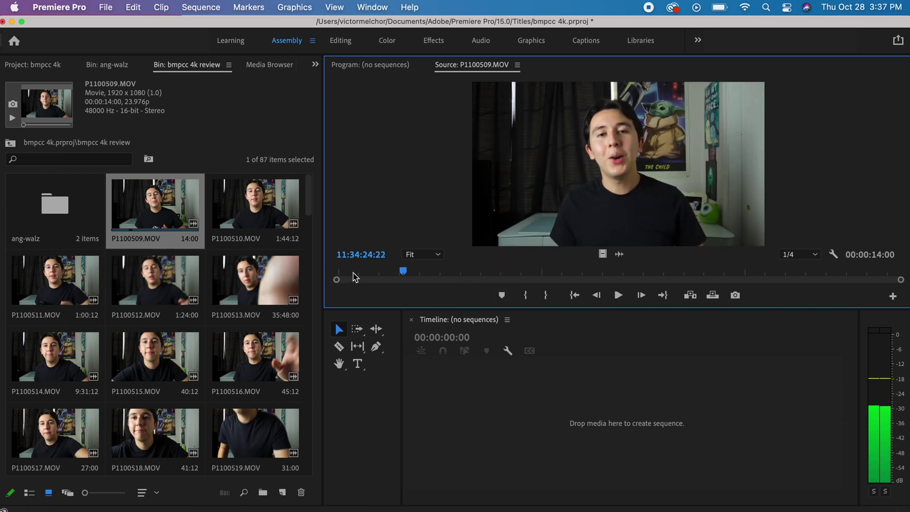
scroll(355, 277, "down", 15)
key("i")
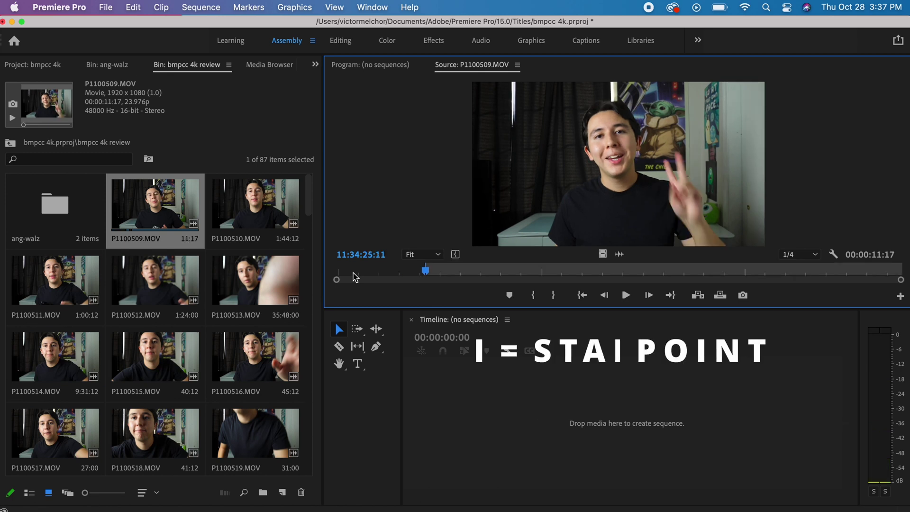
Mark the Out point of P1100509.MOV at 11:34:32:15 and place the marked section in the empty timeline as a new sequence.
key("space")
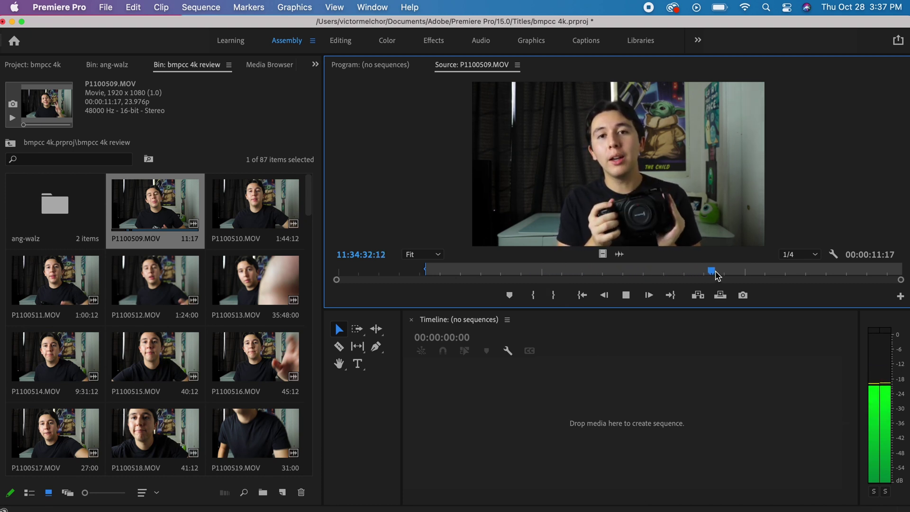
key("space")
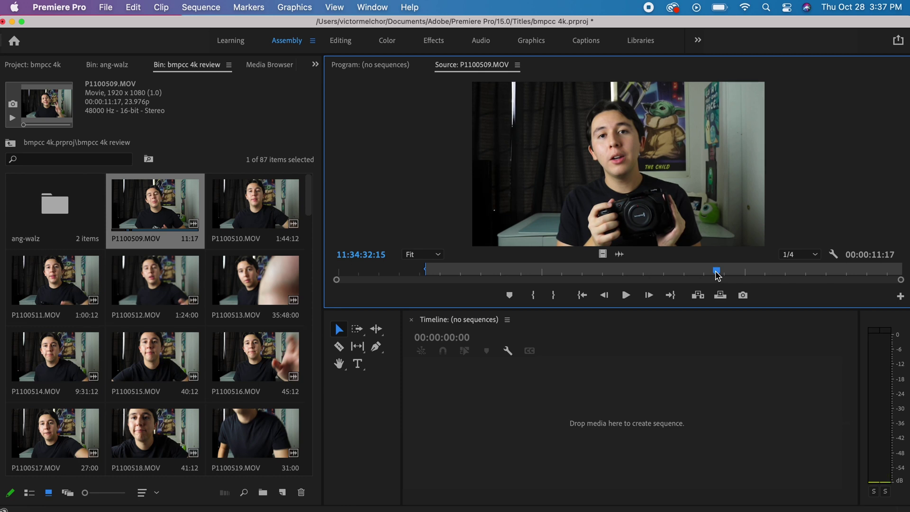
key("o")
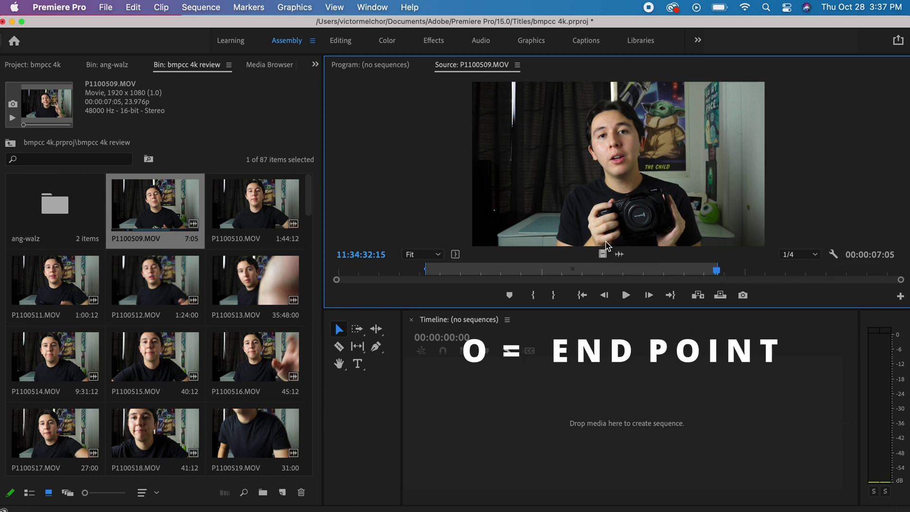
left_click_drag(596, 388, 576, 412)
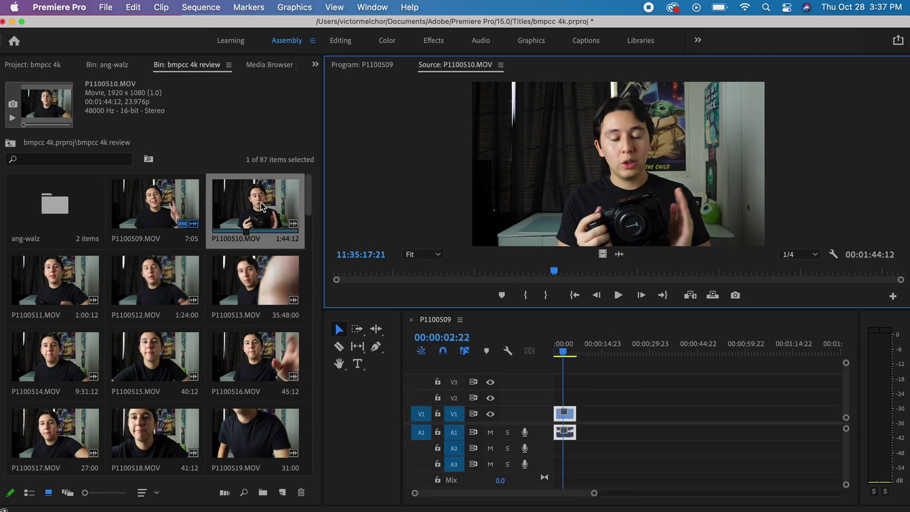
Add P1100510.MOV to V1 and A1 directly after the first clip and fit the whole sequence in the timeline.
left_click_drag(255, 204, 605, 411)
key("backslash")
Split the P1100510.MOV clip with the Razor tool about one minute into the sequence.
mouse_move(697, 353)
left_mouse_down()
mouse_move(727, 354)
mouse_move(703, 354)
left_mouse_up()
key("c")
left_click(702, 411)
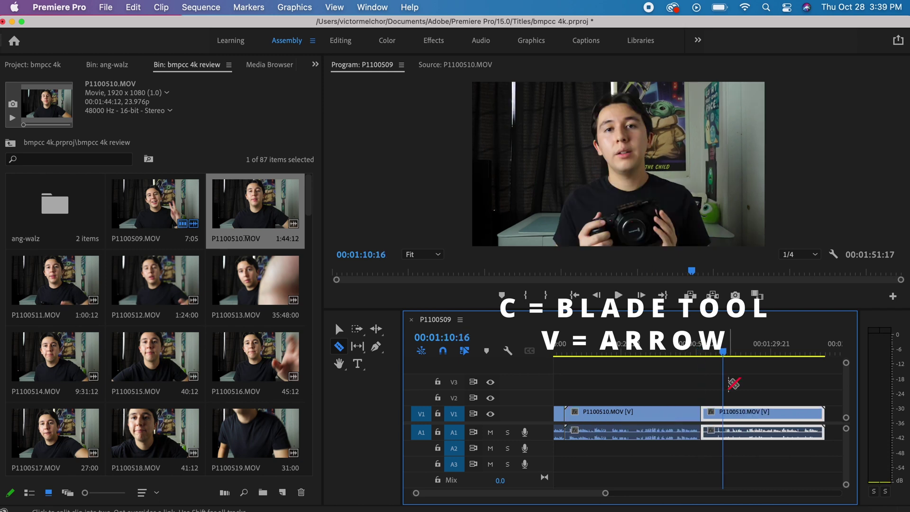
Try shortening the part of P1100510.MOV after the cut, and undo both the shortening and the cut.
key("v")
left_click_drag(706, 411, 746, 415)
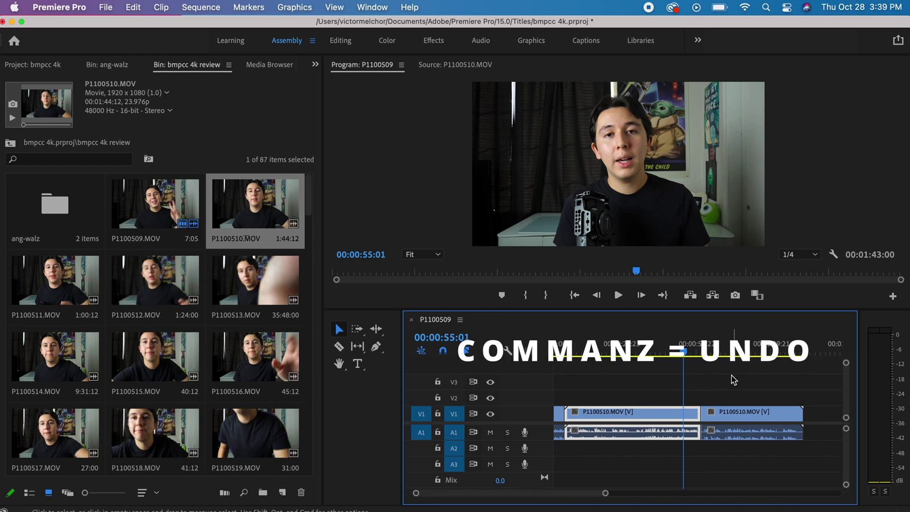
key("super+z")
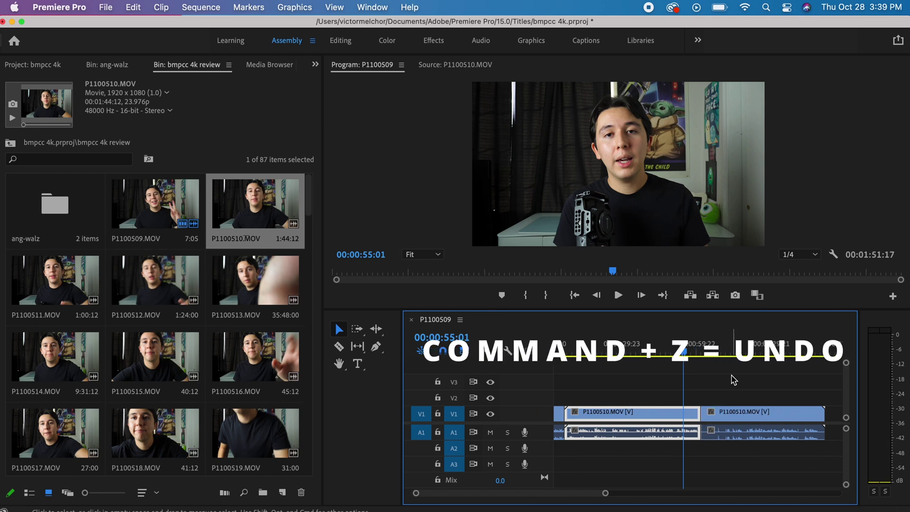
key("super+z")
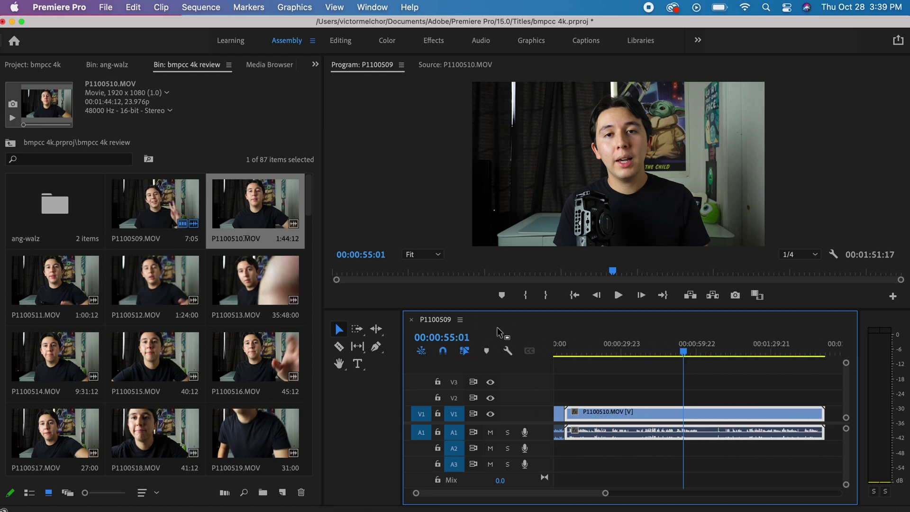
Place the second music file of the ang-walz bin on audio track A2 at the start of the sequence.
double_click(50, 207)
double_click(173, 223)
left_click_drag(173, 223, 632, 393)
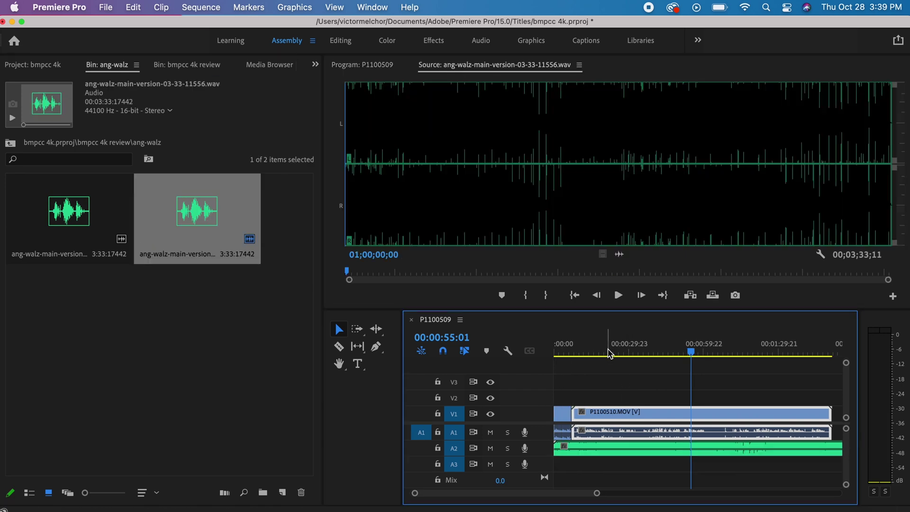
Play the sequence from 00:00:20:16 with the system volume raised to check the music level against the voice.
left_click(608, 352)
key("XF86AudioMute")
key("XF86AudioRaiseVolume")
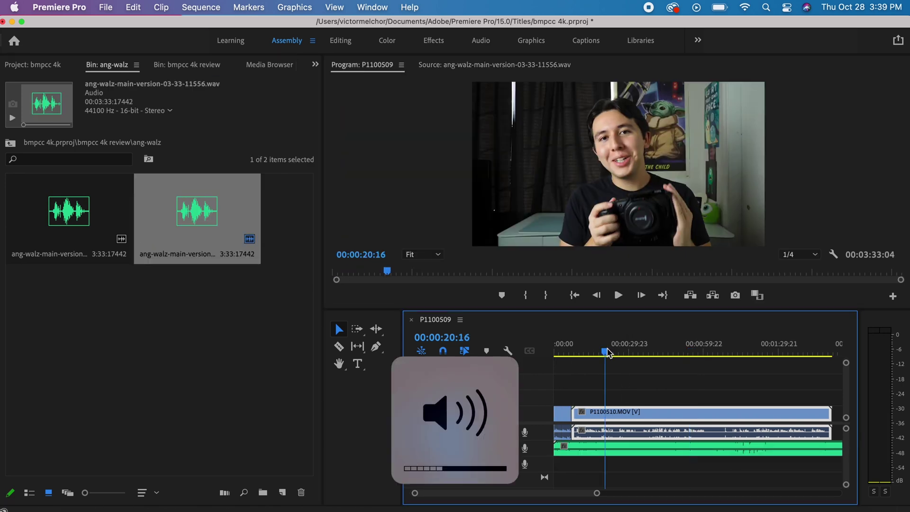
key("space")
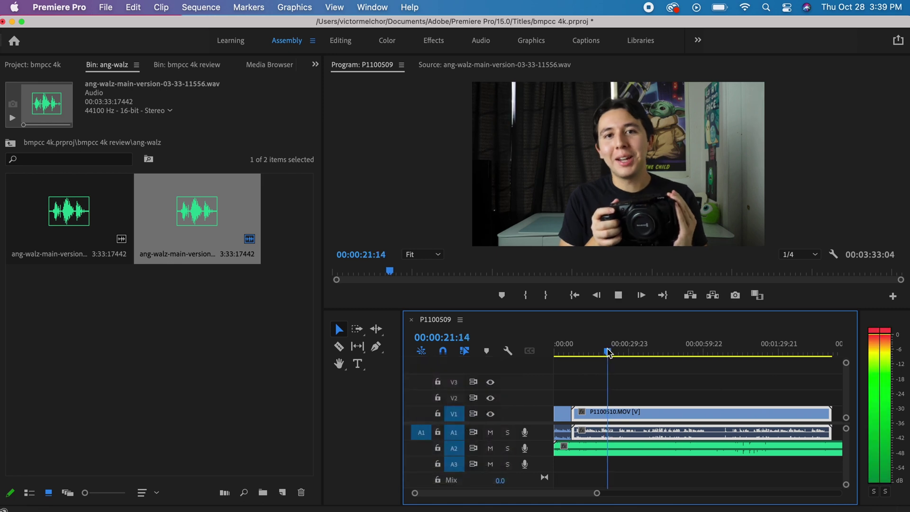
Set the audio gain of the music clip on A2 to -22.6 dB.
right_click(649, 447)
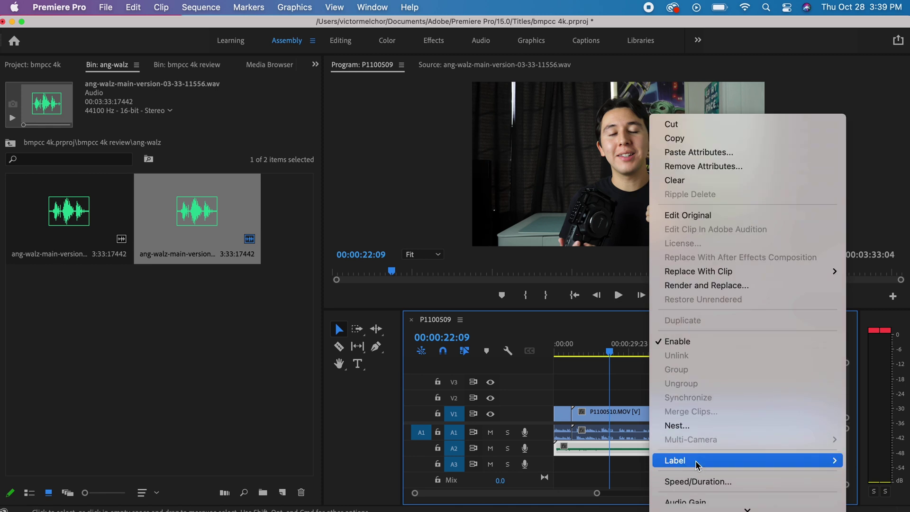
scroll(697, 462, "down", 5)
left_click(697, 360)
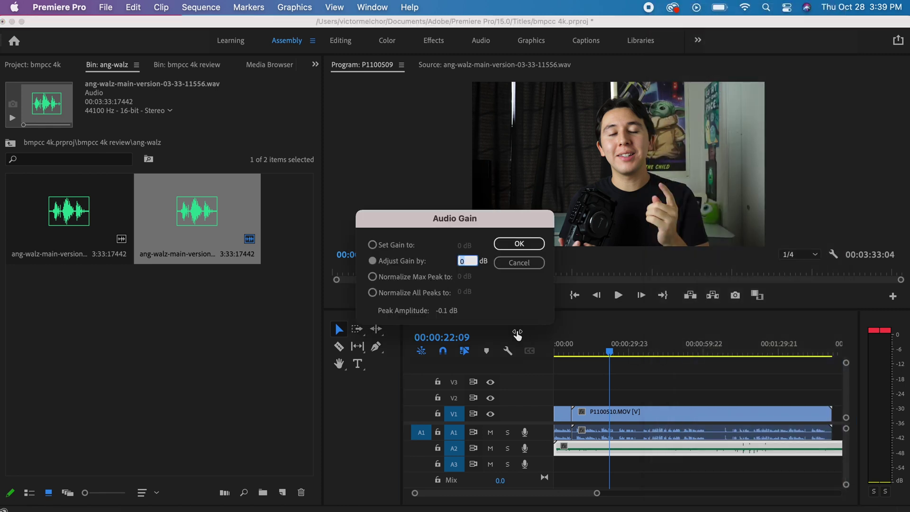
left_click(372, 246)
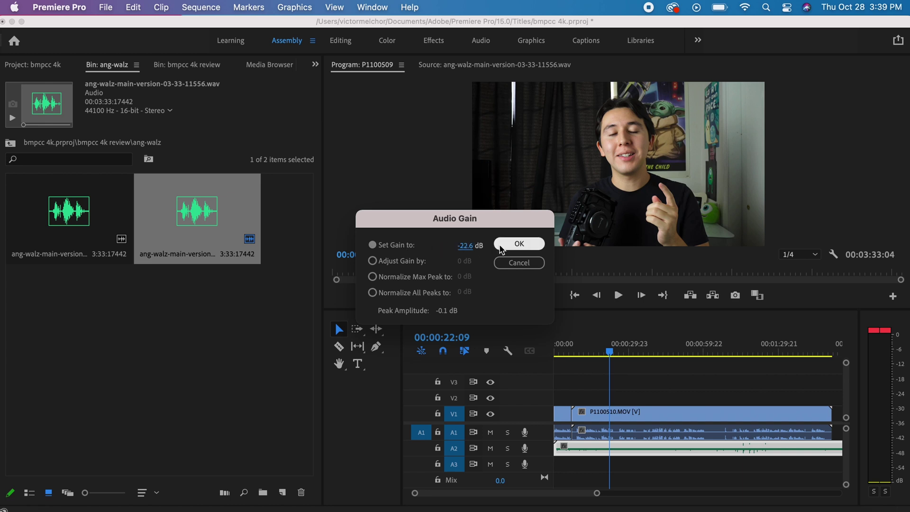
left_click(519, 243)
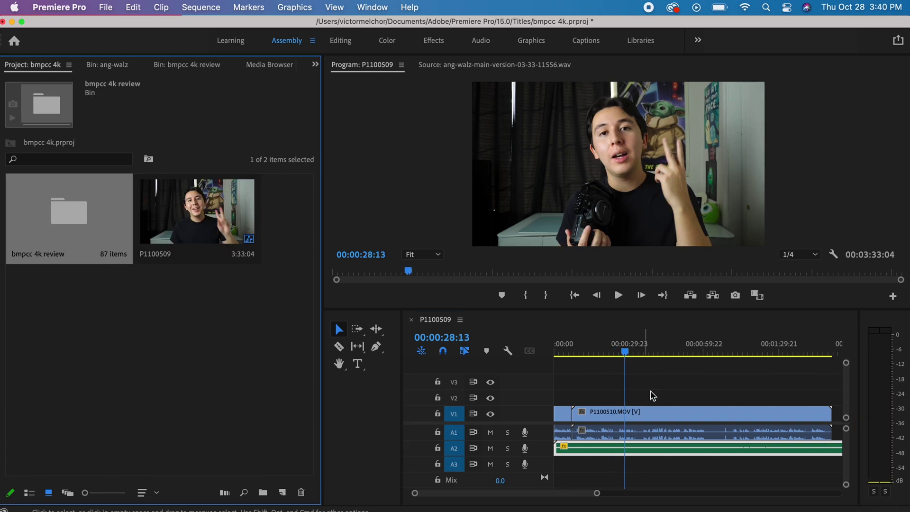
Move both talking clips to start about 25 seconds in, and place a 3:23 video-only section of P1100527.MOV at the start of V1.
left_click_drag(670, 380, 644, 419)
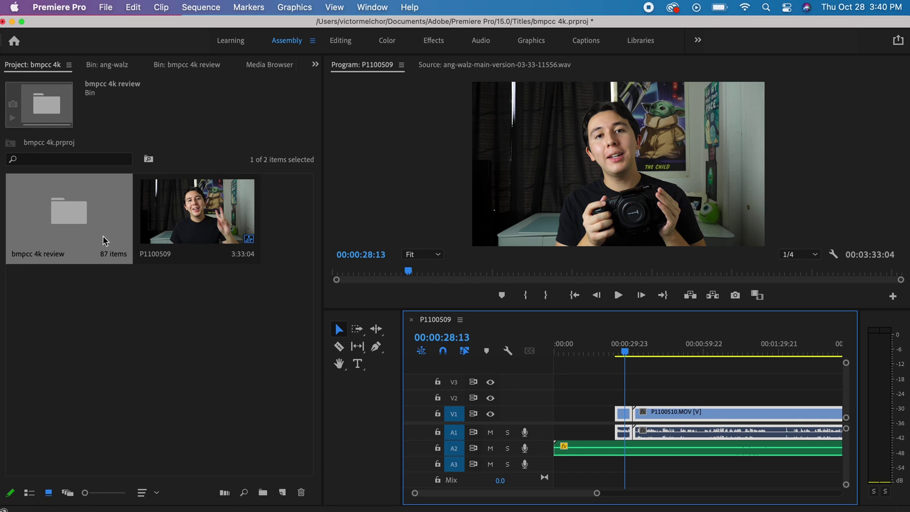
double_click(45, 217)
scroll(232, 311, "down", 5)
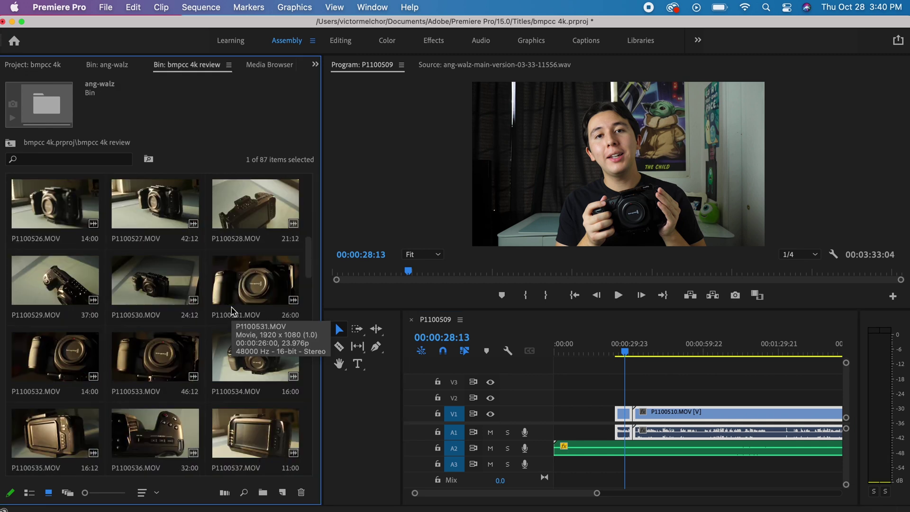
double_click(141, 280)
left_click_drag(141, 280, 559, 413)
Play the sequence from 00:00:00:00 to review the opening P1100527.MOV shot with the music.
left_click_drag(579, 354, 517, 355)
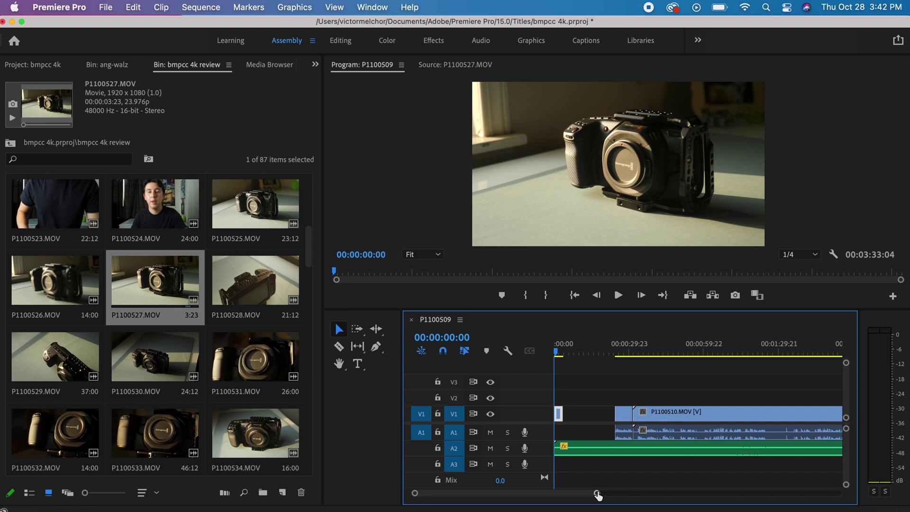
left_click_drag(597, 494, 534, 493)
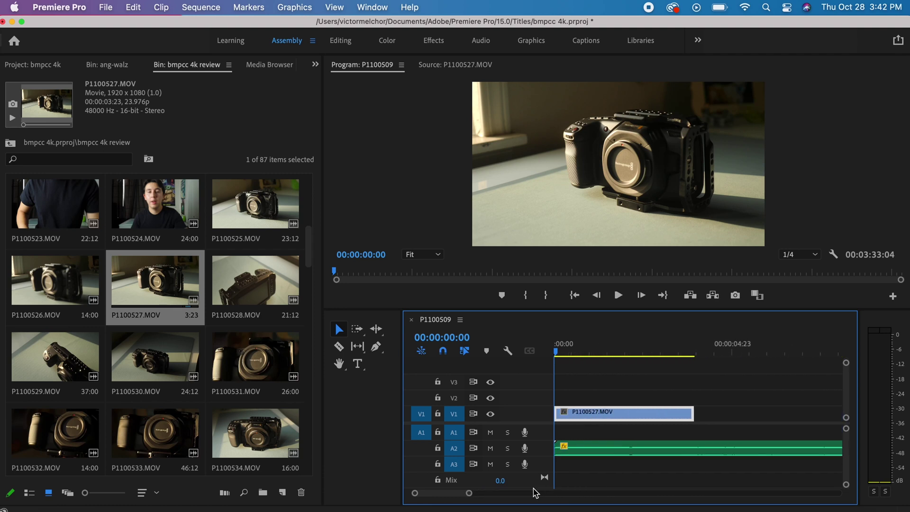
key("space")
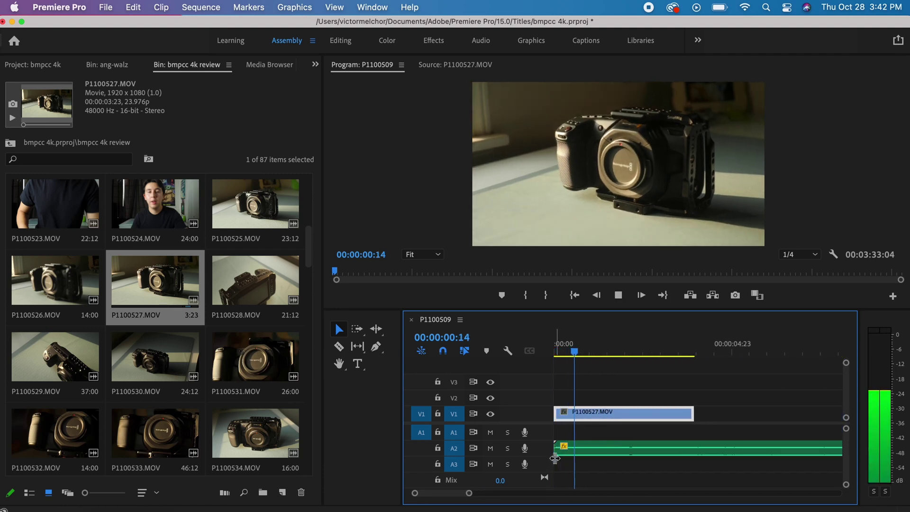
Apply the Warp Stabilizer video effect to the P1100527.MOV clip and play back the stabilized shot from its start.
left_click(11, 146)
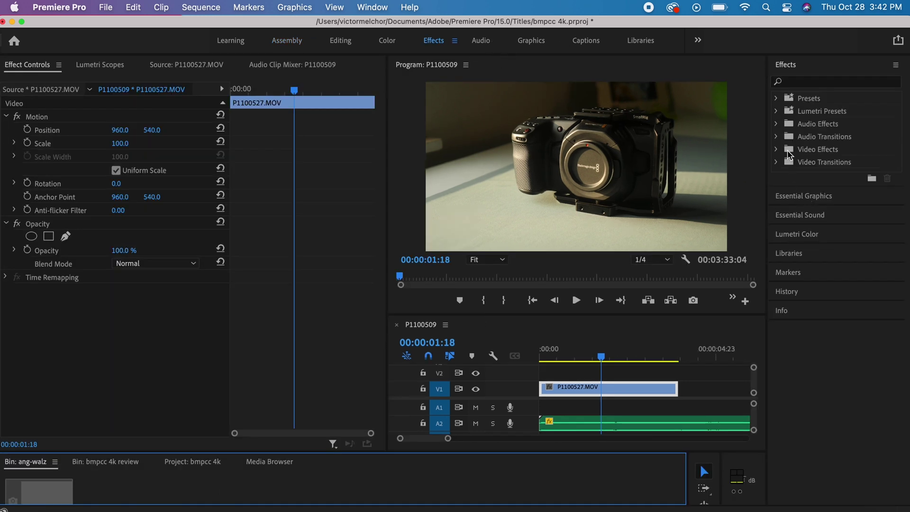
left_click(776, 150)
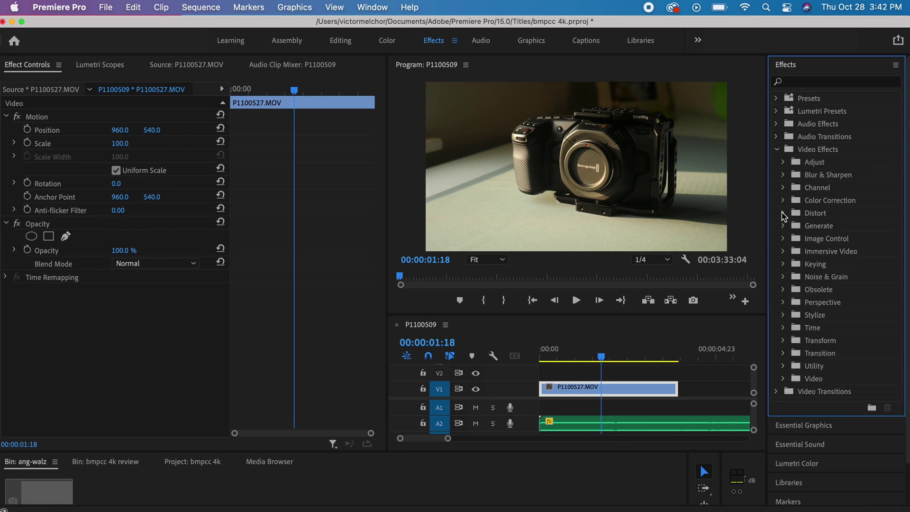
left_click(783, 214)
left_click_drag(847, 367, 618, 388)
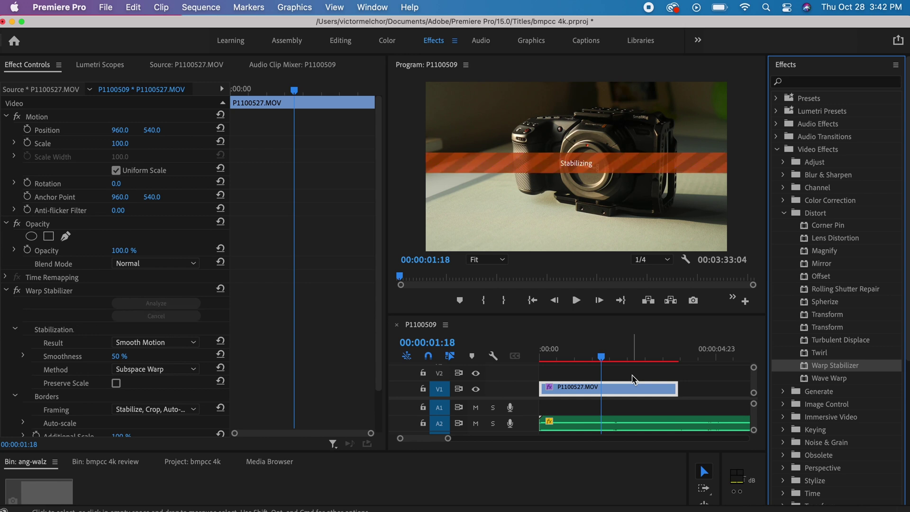
left_click_drag(620, 363, 506, 356)
key("space")
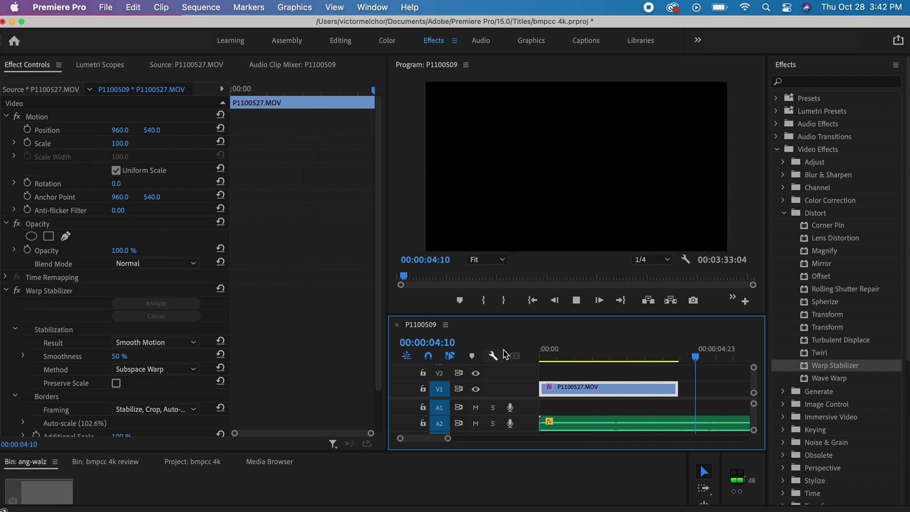
Add a lower-third title template on V2 at the start of the sequence, above the opening P1100527.MOV shot.
key("space")
key("Home")
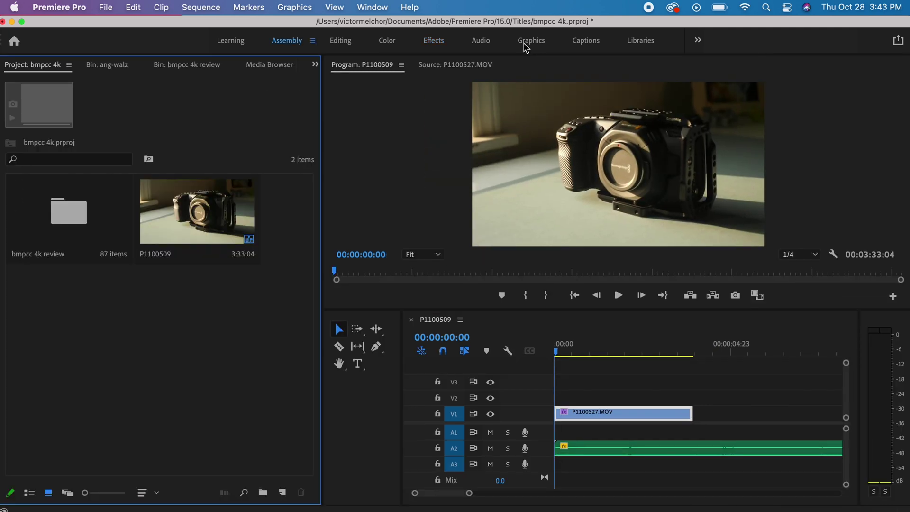
left_click(524, 42)
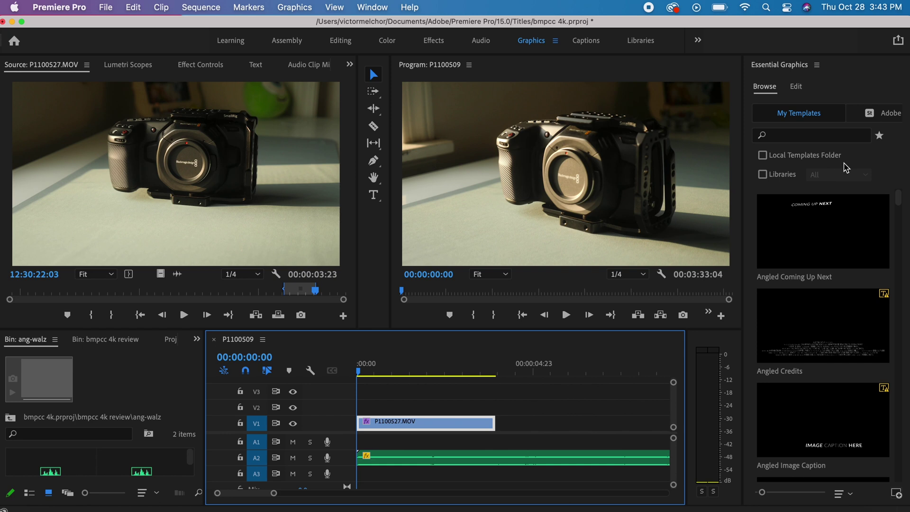
scroll(835, 227, "down", 5)
left_click_drag(820, 321, 398, 401)
left_click(399, 371)
Replace the lower-third's text with BMPCC 4K REVIEW and set its font to Arial Bold Italic.
double_click(862, 120)
type("INSERT")
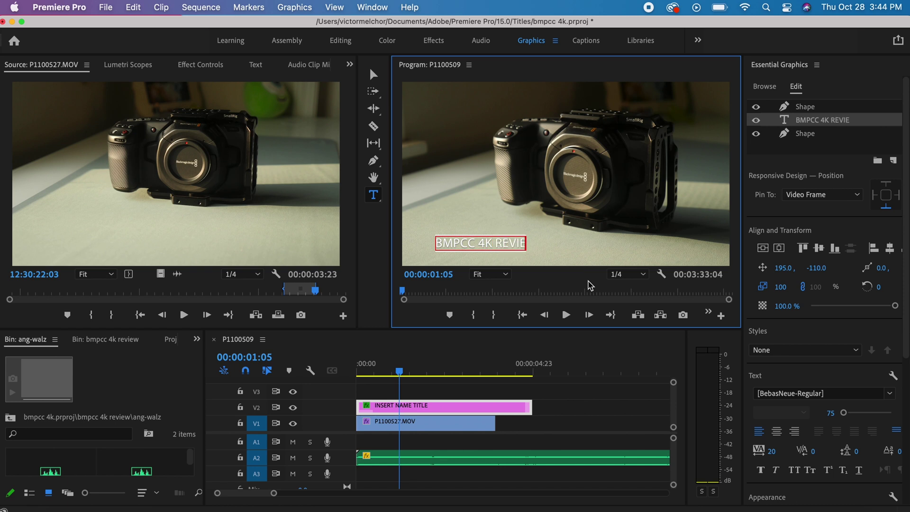
key("super+a")
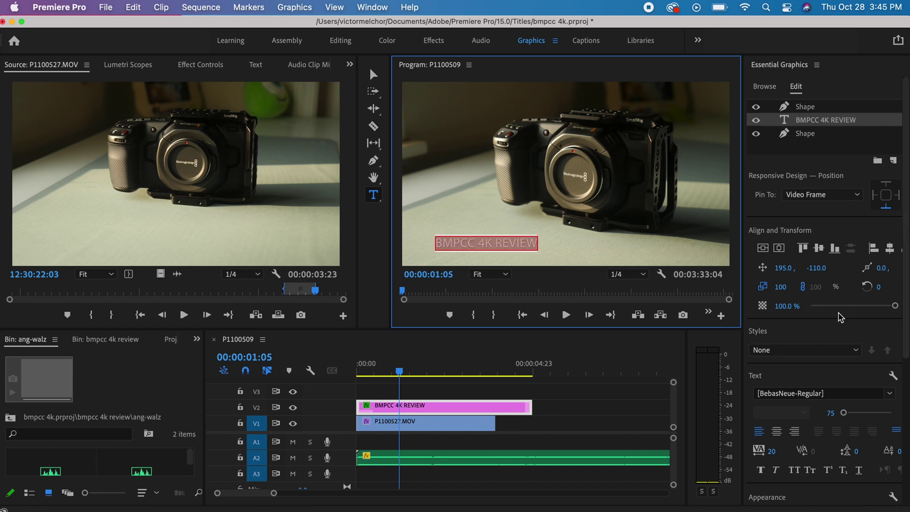
left_click(890, 393)
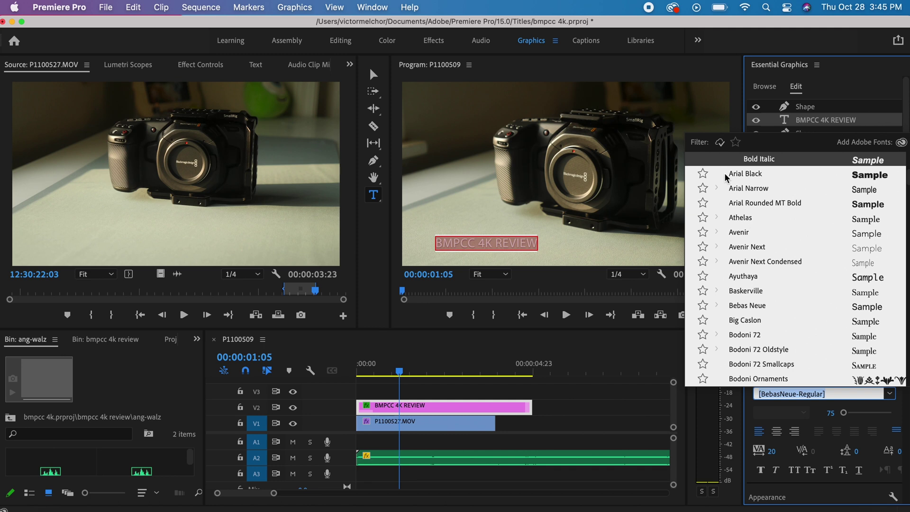
scroll(732, 190, "up", 3)
left_click(777, 205)
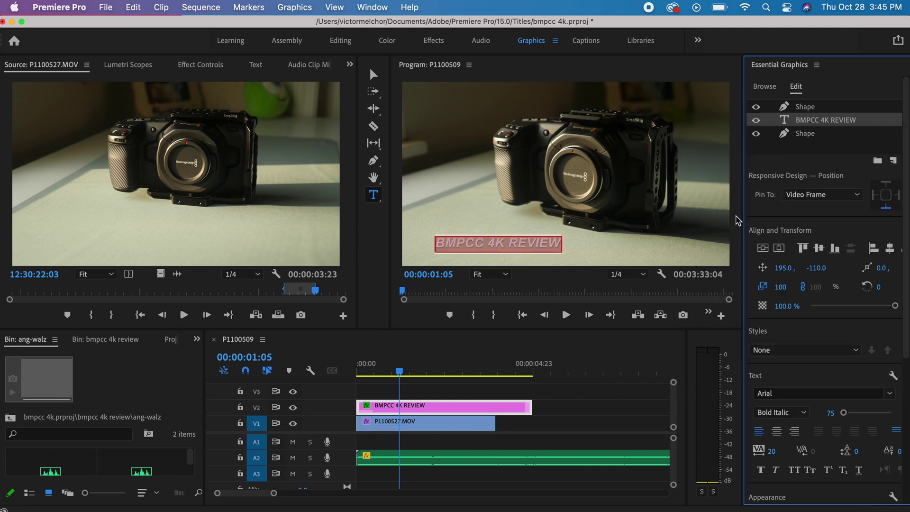
Play the titled opening shot from the sequence start, with the program playback resolution at 1/4.
left_click(331, 373)
key("Home")
key("space")
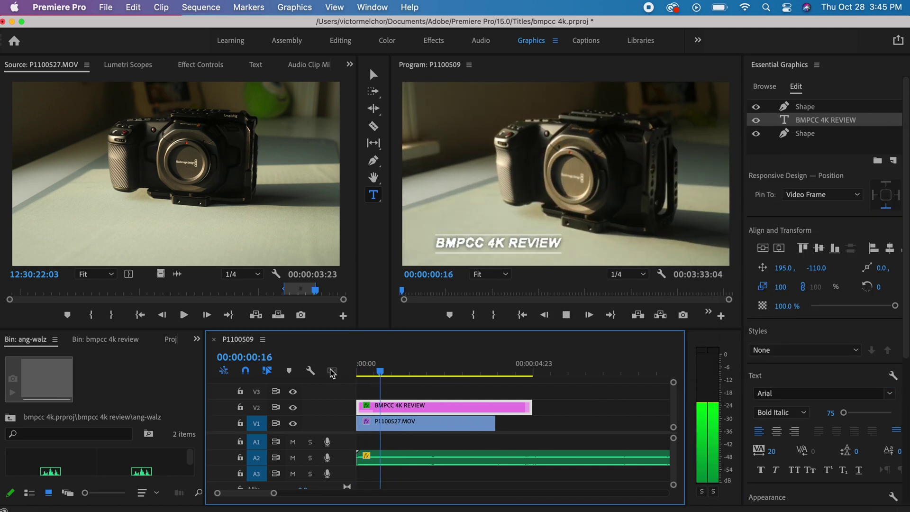
left_click(625, 274)
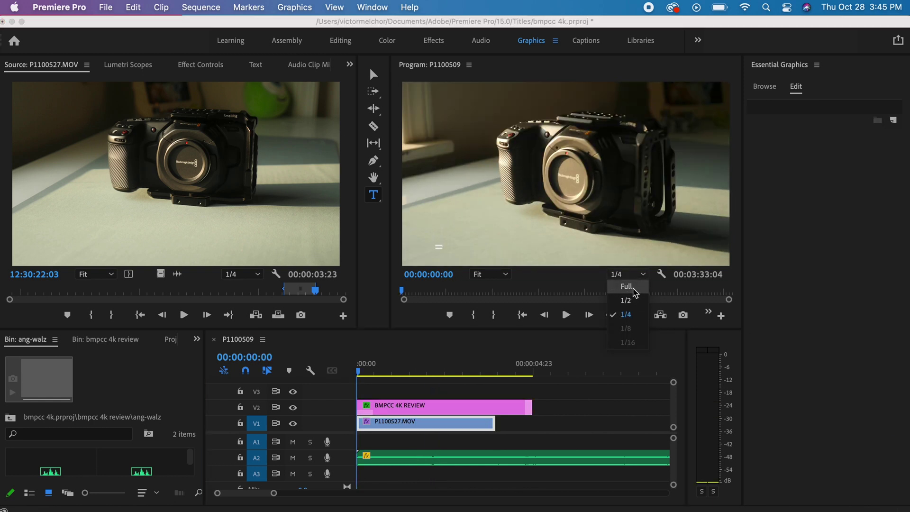
left_click(630, 315)
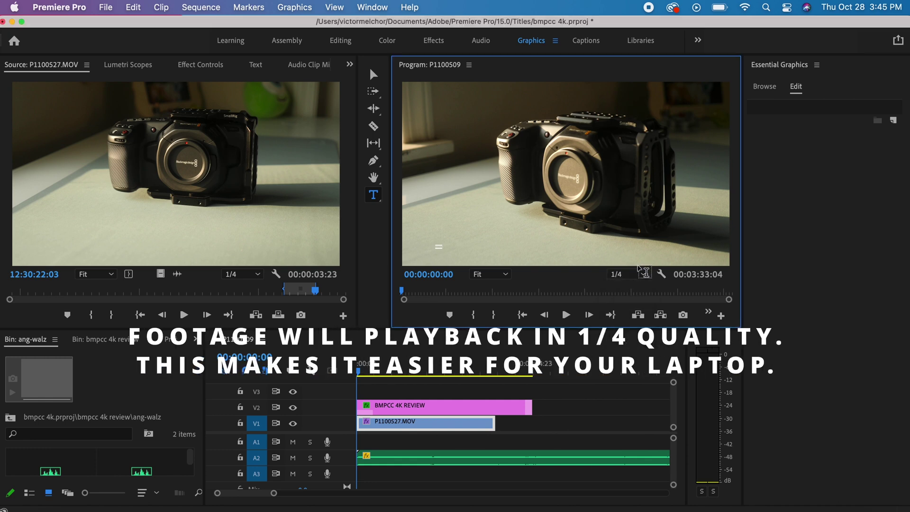
key("space")
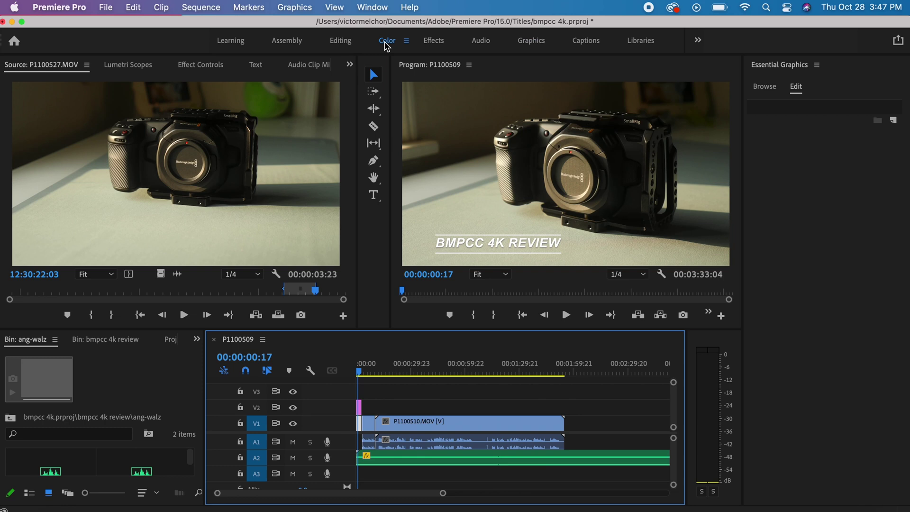
Colour-correct the opening P1100527.MOV clip with a slightly cooler temperature and slightly higher saturation in Lumetri Color.
left_click(385, 43)
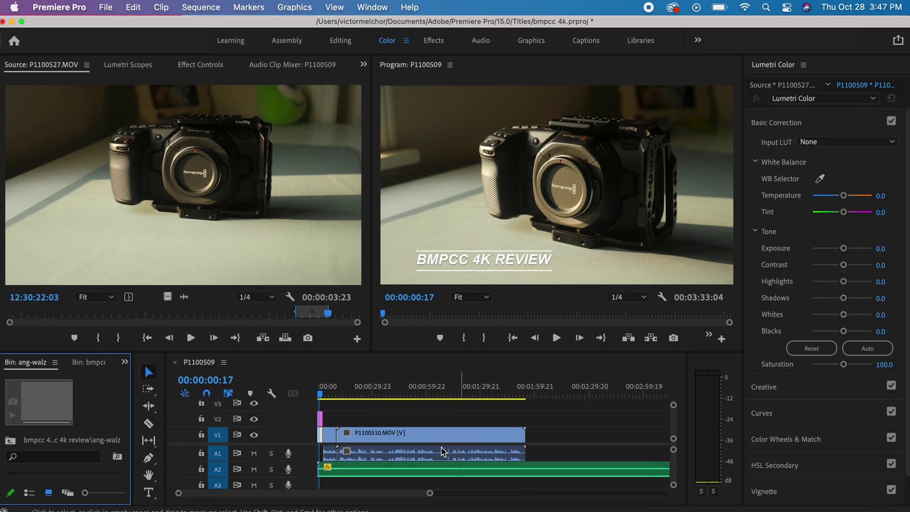
left_click_drag(430, 495, 379, 493)
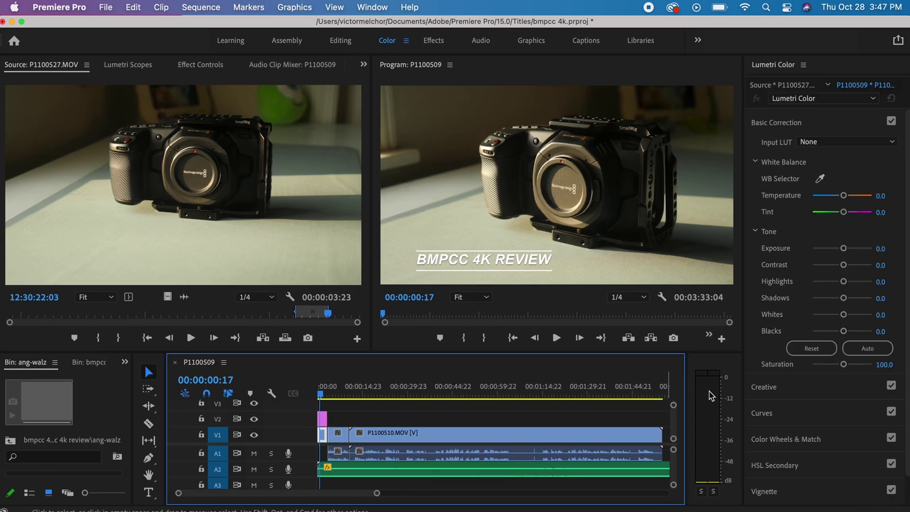
left_click_drag(843, 196, 835, 196)
left_click_drag(843, 365, 849, 365)
left_click(318, 393)
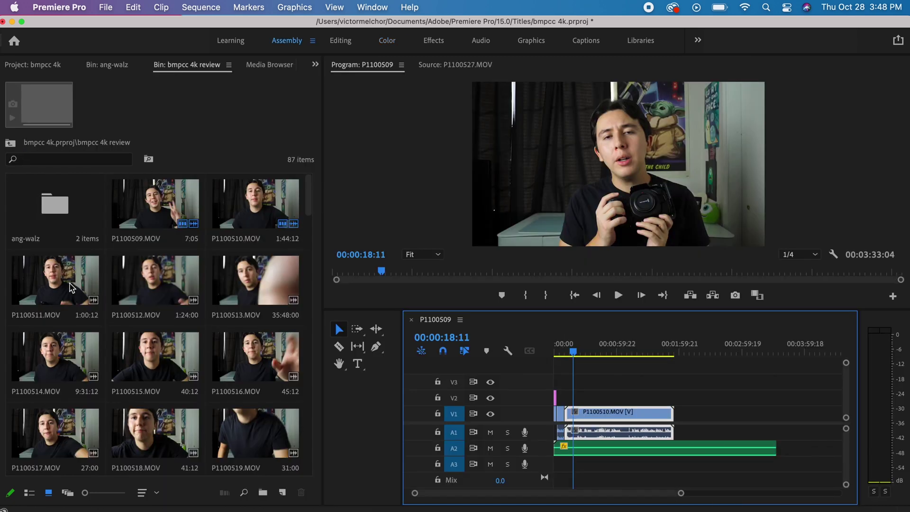
Append P1100511.MOV and P1100512.MOV after the P1100510.MOV clip on V1 and A1.
left_click(71, 287)
key("period")
left_click(157, 286)
key("period")
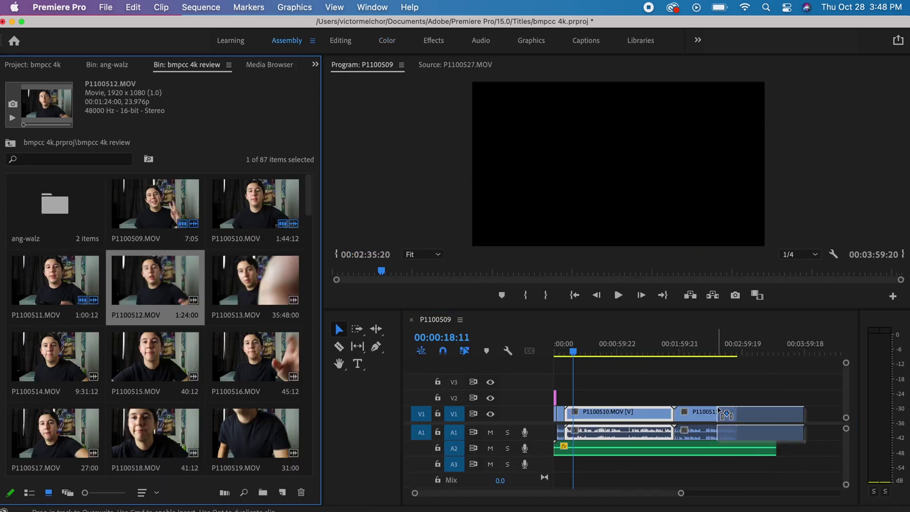
Try placing only the video, and then only the audio, of P1100509.MOV onto empty sequence tracks.
left_click(155, 204)
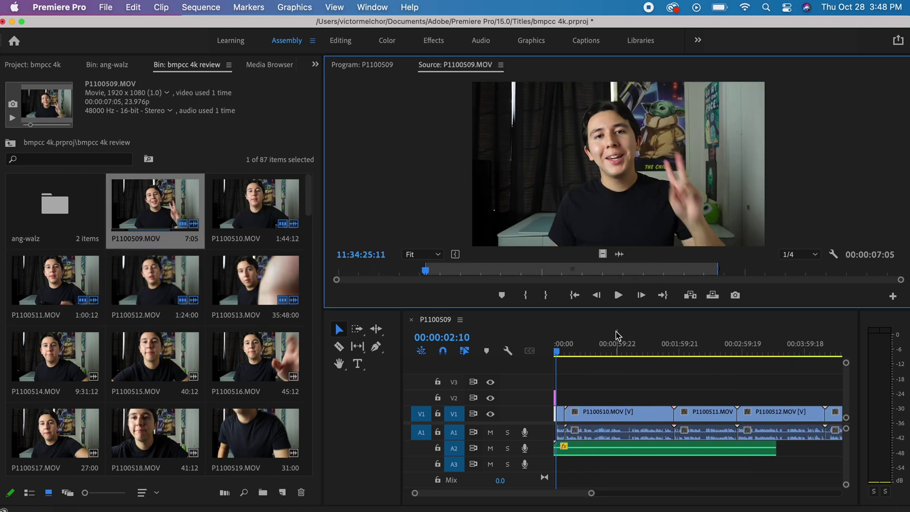
left_click_drag(602, 255, 627, 382)
left_click(620, 256)
left_click(691, 469)
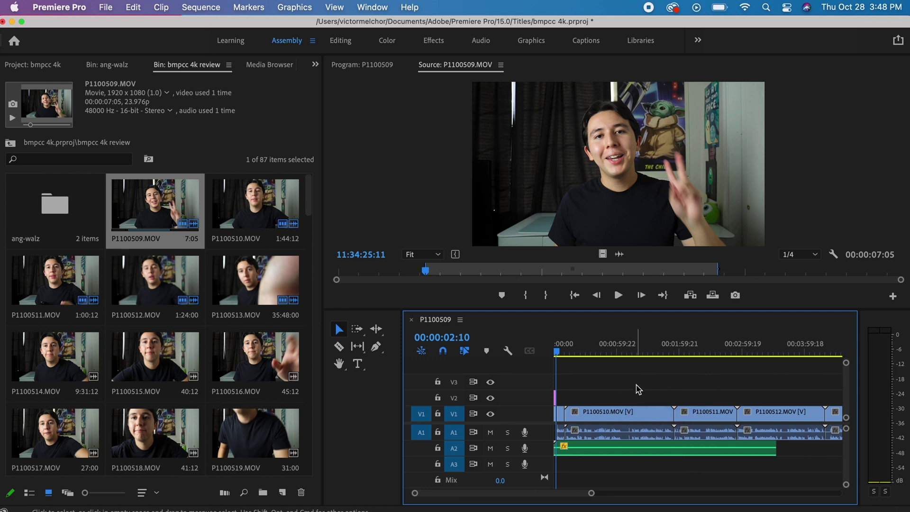
Try moving the P1100510.MOV clip from V1 up to a higher video track.
left_click(606, 411)
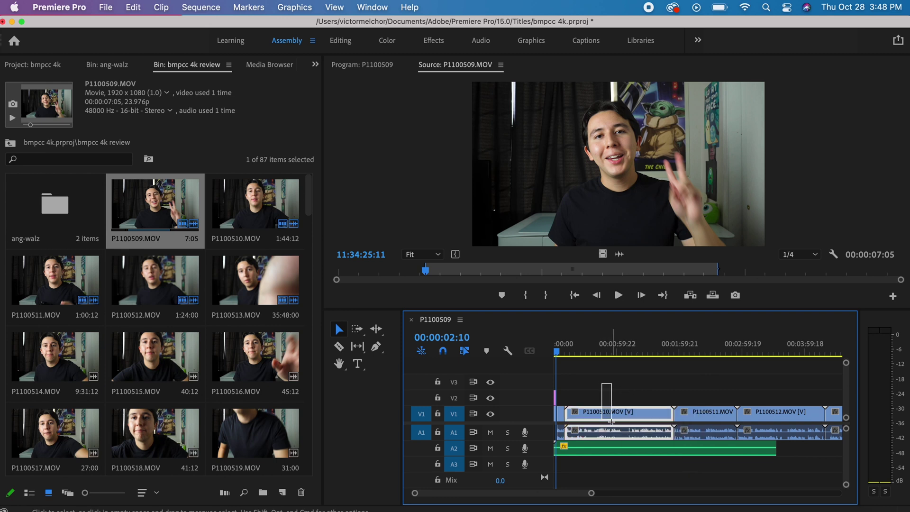
right_click(616, 432)
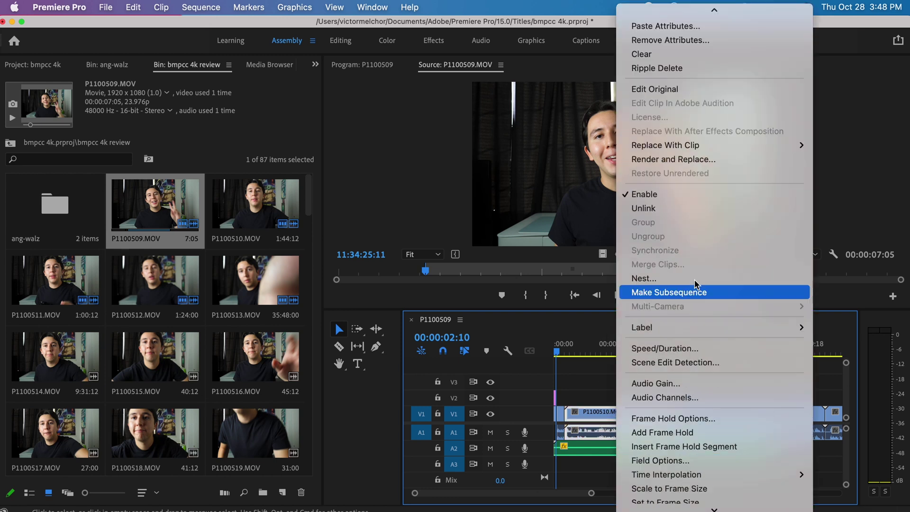
left_click(690, 149)
left_click_drag(645, 413, 650, 386)
left_click_drag(649, 387, 650, 385)
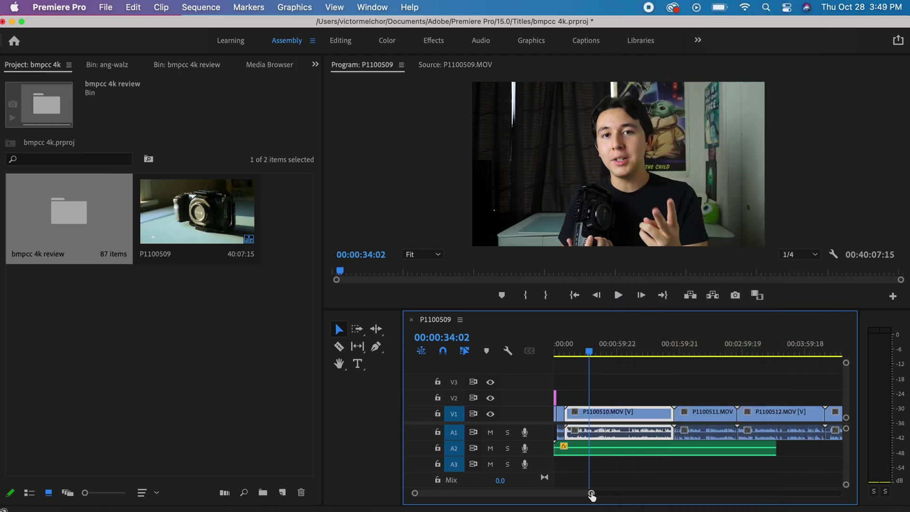
Create an adjustment layer at 1920 x 1080, 23.976 fps, with square pixels in the project.
left_click_drag(591, 495, 778, 488)
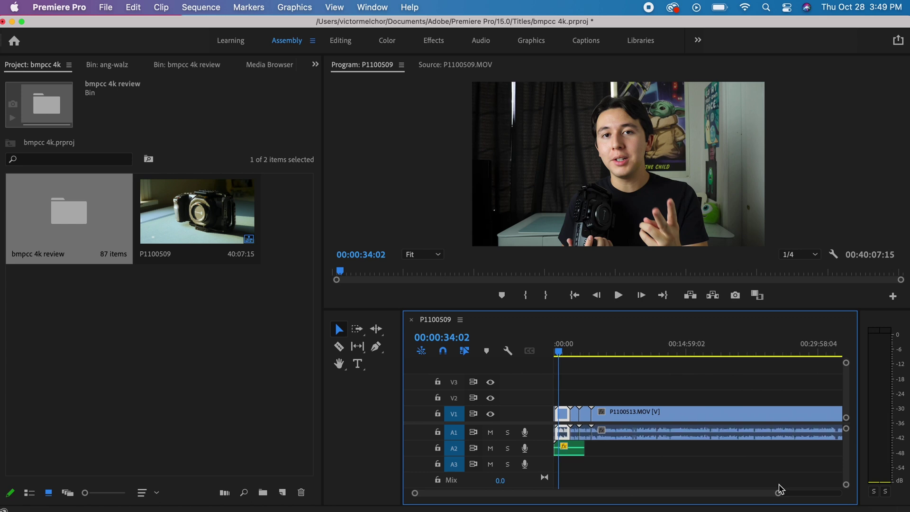
left_click_drag(583, 351, 717, 351)
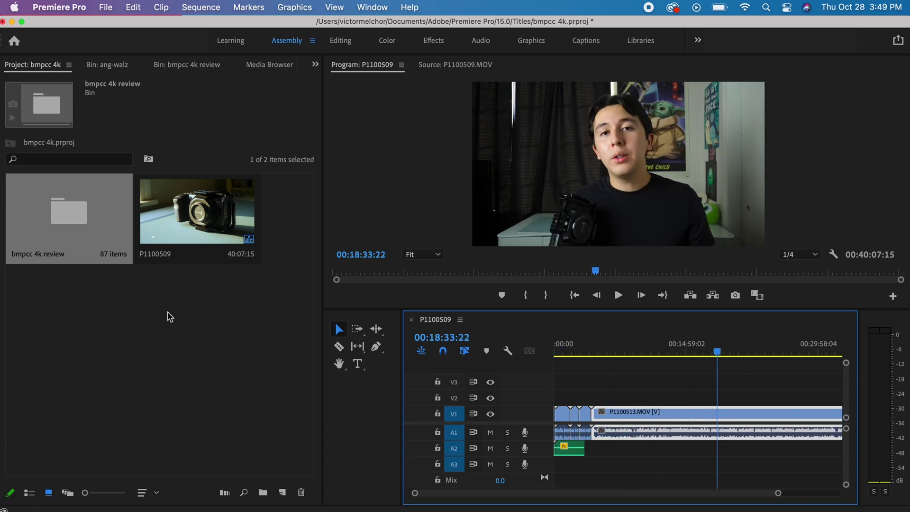
right_click(169, 253)
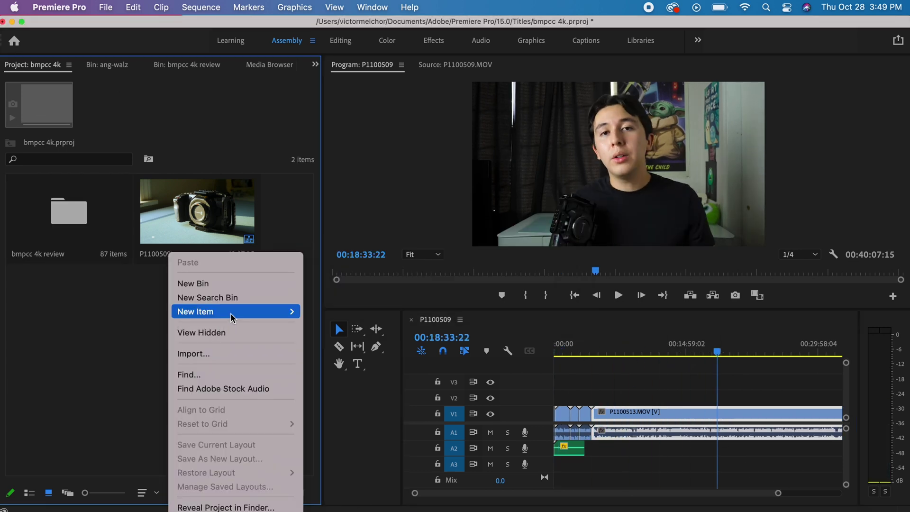
mouse_move(233, 317)
left_click(353, 353)
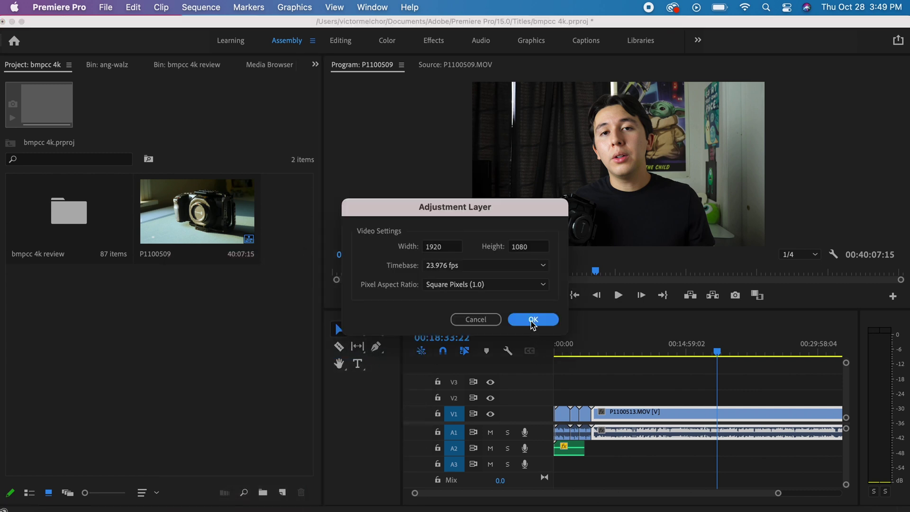
left_click(532, 322)
Place the adjustment layer on V2 near the sequence start and stretch it over the talking clips to about 27 minutes.
left_click_drag(425, 321, 797, 396)
left_click_drag(632, 398, 589, 398)
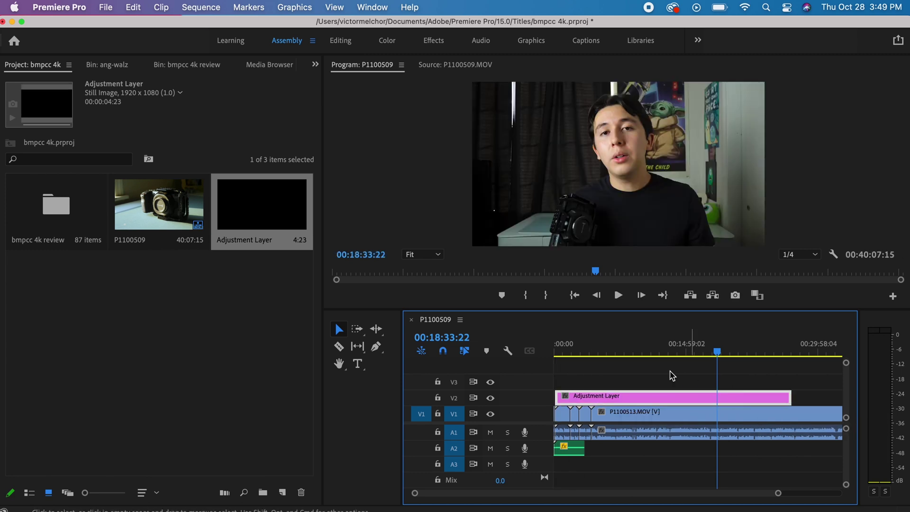
left_click_drag(589, 351, 596, 352)
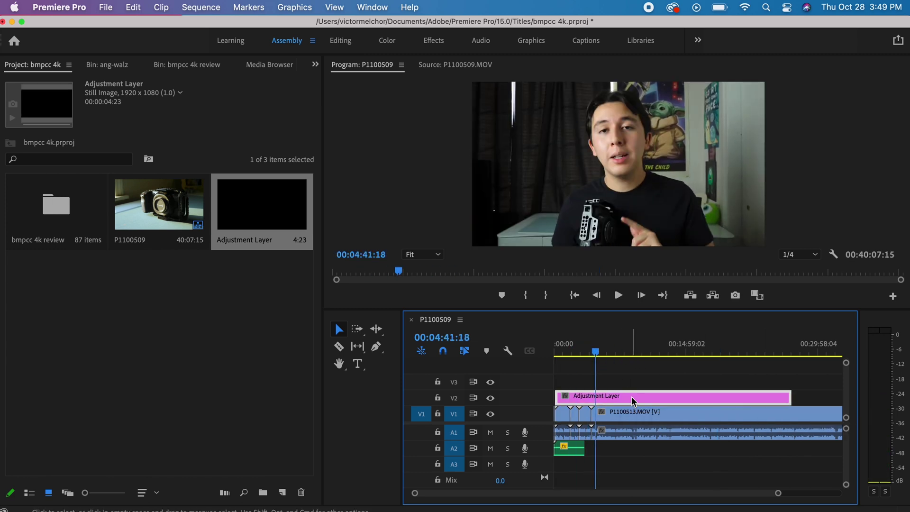
Grade the adjustment layer in Lumetri Color with saturation 117.0, contrast 19.1 and temperature -6.4.
left_click(387, 41)
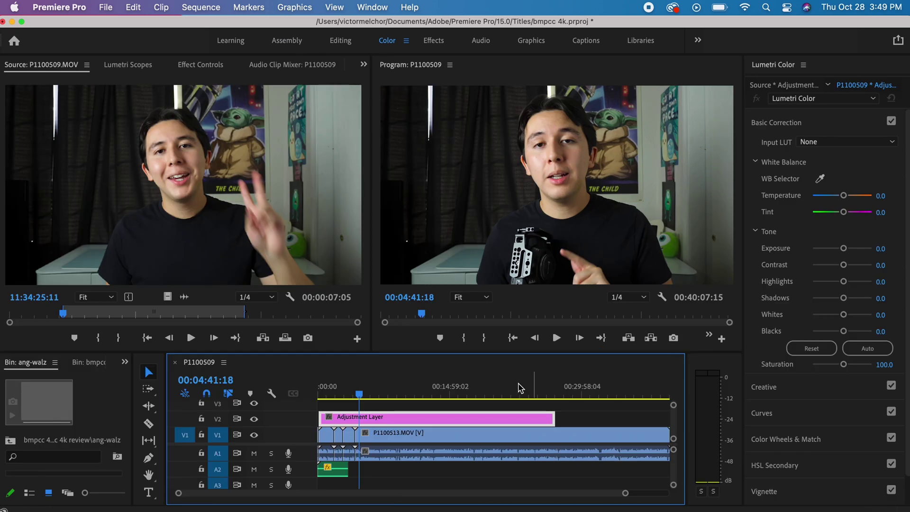
left_click_drag(393, 389, 405, 390)
left_click_drag(844, 365, 847, 365)
left_click_drag(843, 264, 847, 264)
left_click_drag(843, 195, 840, 195)
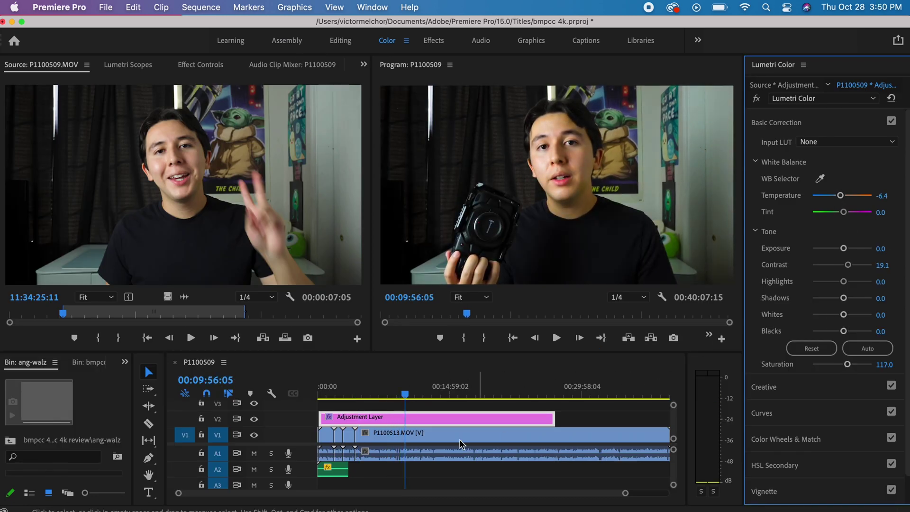
Extend the adjustment layer on V2 past the end of the last talking clip, to 00:46:33:22.
left_click_drag(553, 418, 673, 429)
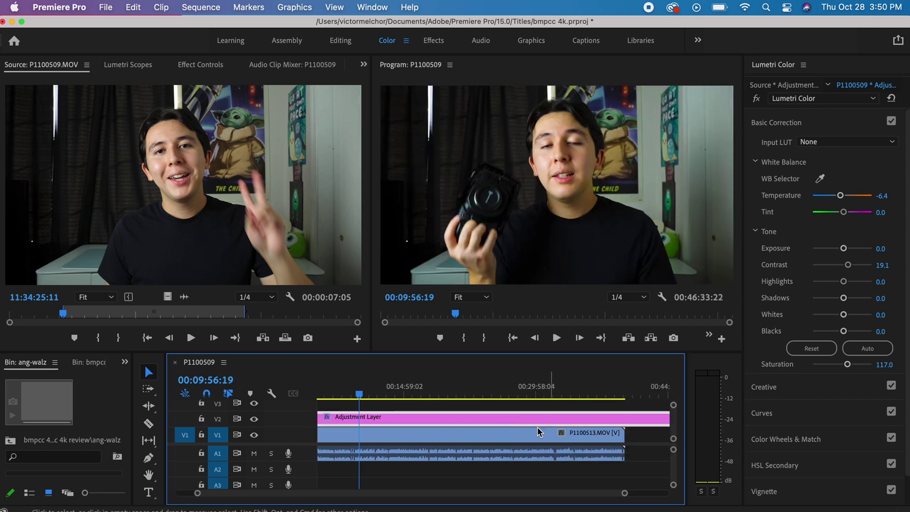
left_click_drag(630, 494, 704, 487)
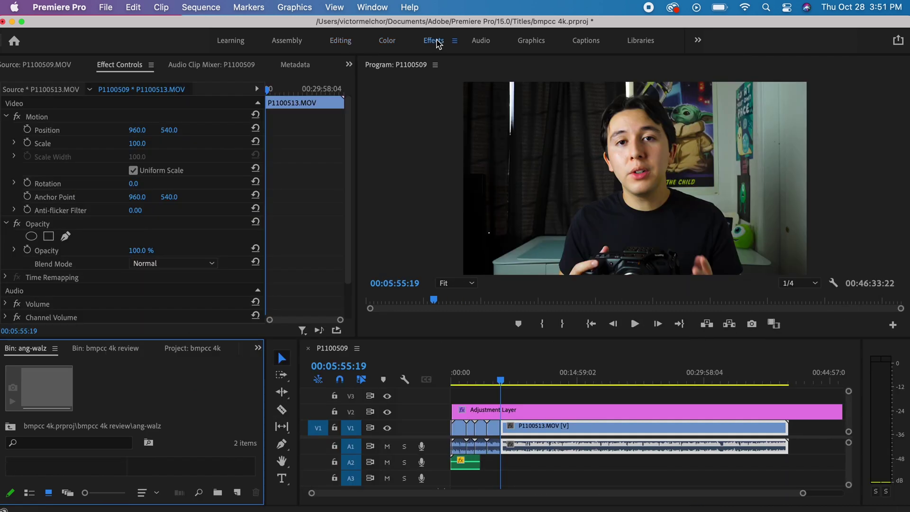
Look through the available video transitions, including the 3D Motion category.
left_click(433, 40)
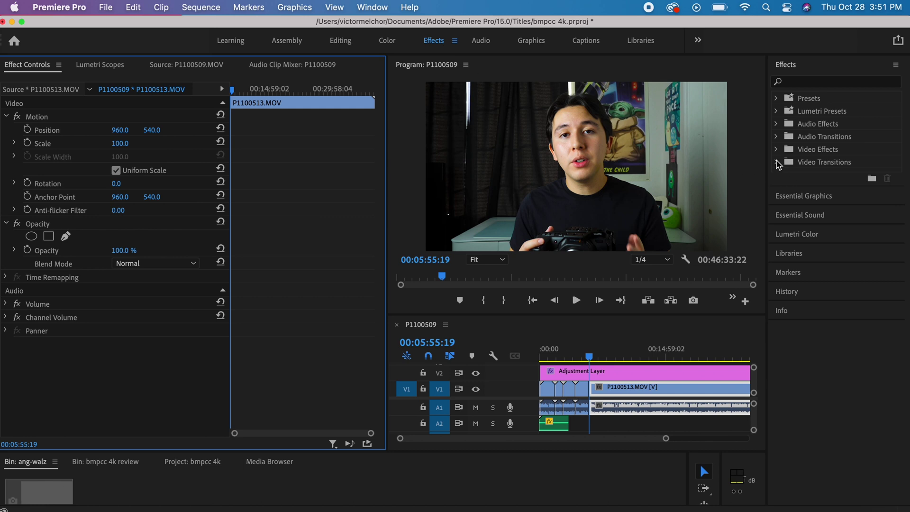
left_click(777, 162)
left_click(782, 175)
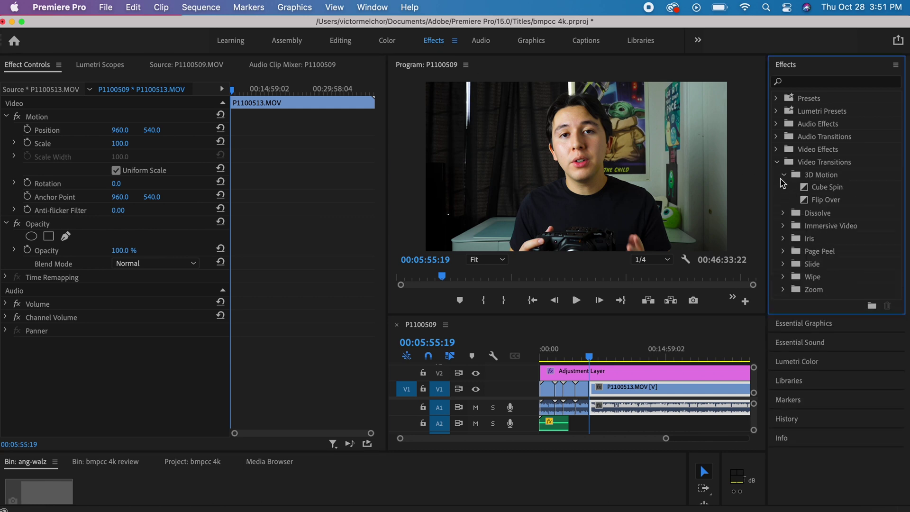
left_click(783, 175)
left_click(782, 189)
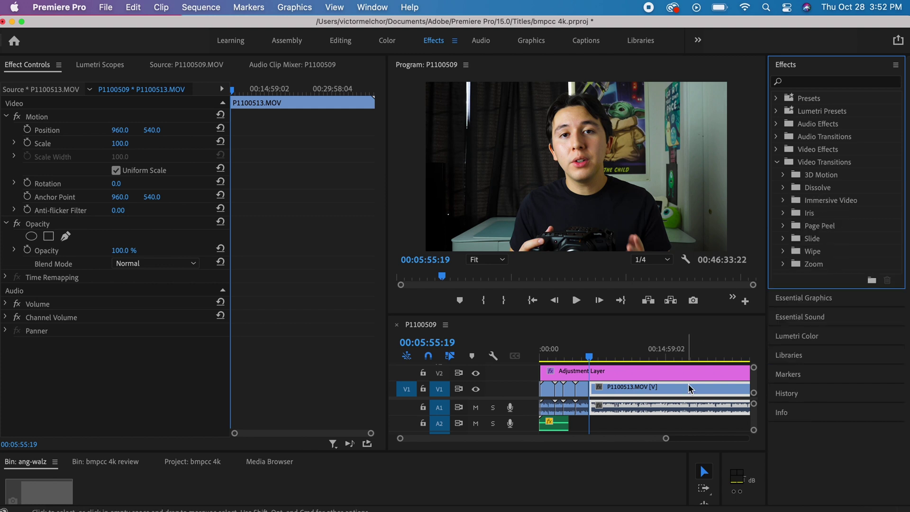
Look over the Audio and Captions workspaces, and return to the Assembly workspace with the playhead at 00:00:00:00.
left_click(482, 40)
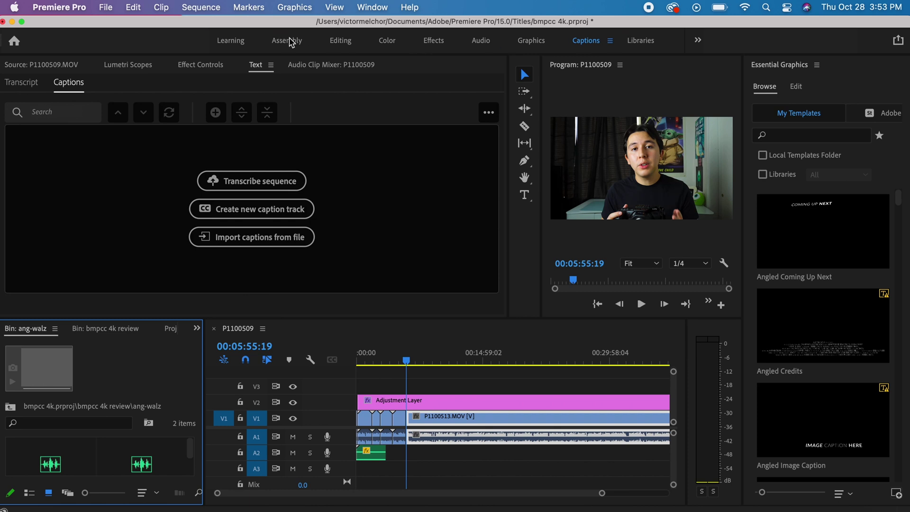
left_click(290, 40)
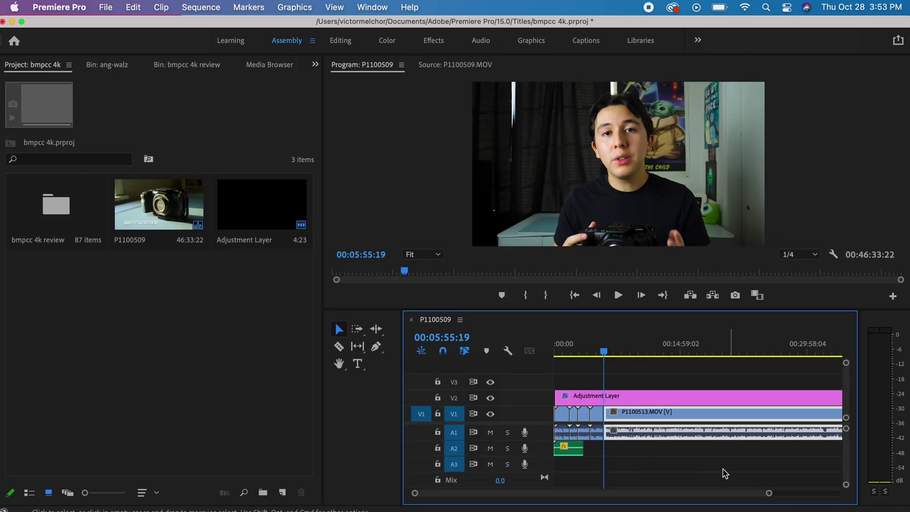
key("Home")
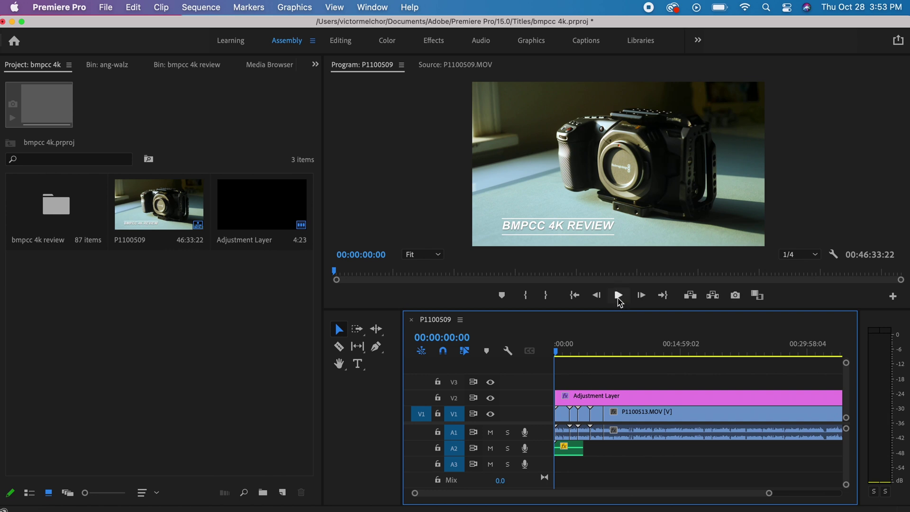
Set the sequence frame size to 1080 horizontal by 1920 vertical, deleting its previews, and enlarge the opening camera clip P1100527.MOV.
left_click(200, 8)
left_click(199, 22)
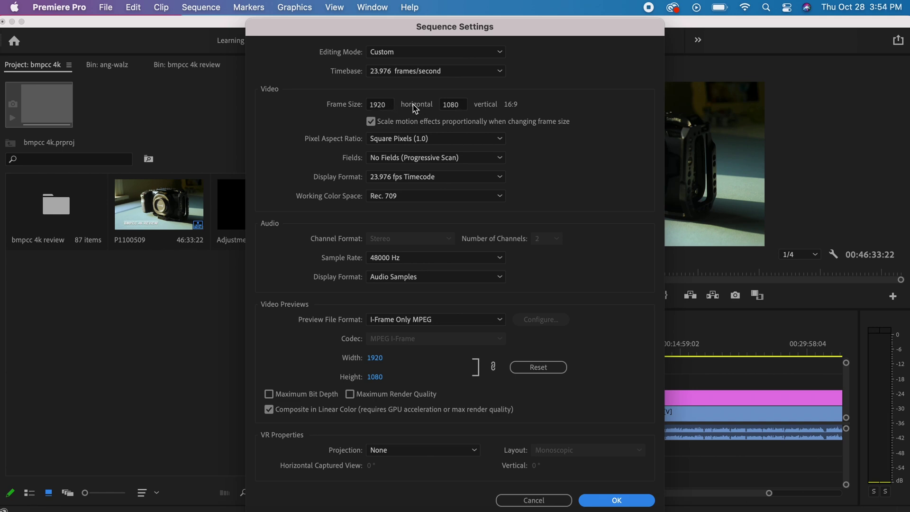
left_click(388, 105)
key("BackSpace")
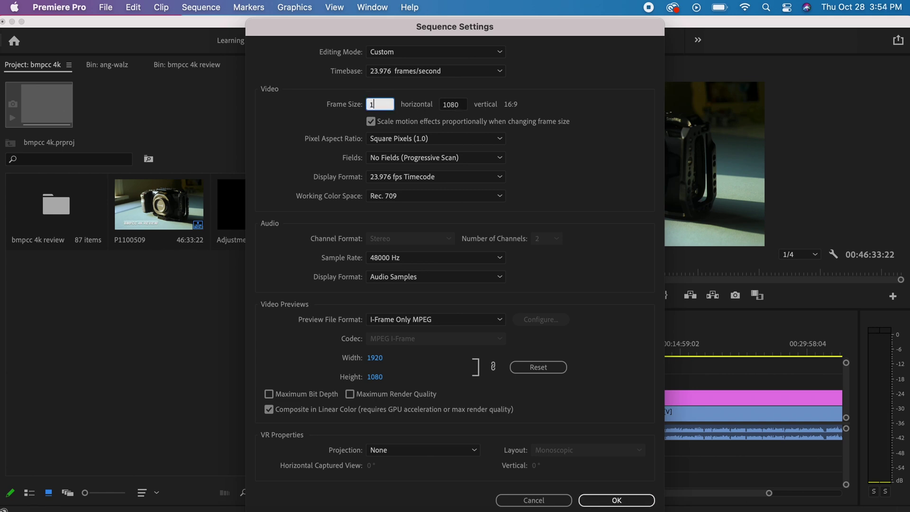
left_click(463, 105)
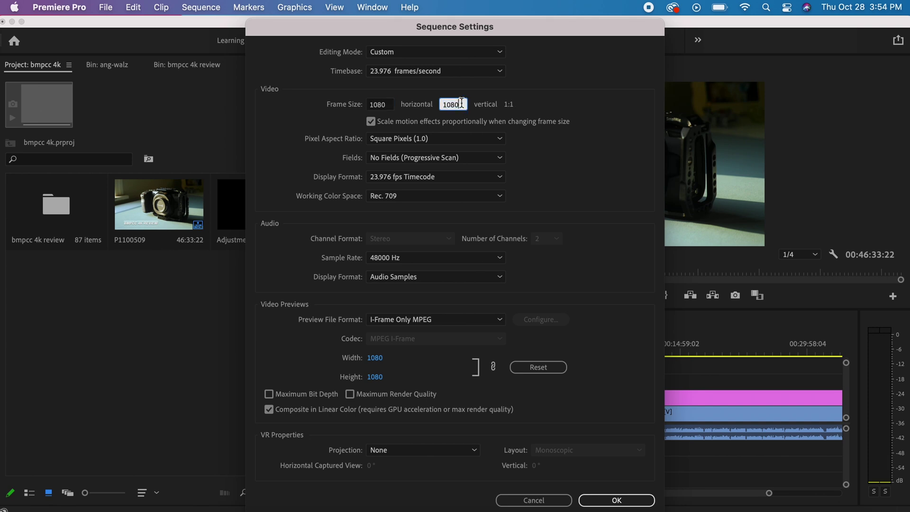
key("BackSpace")
left_click(639, 501)
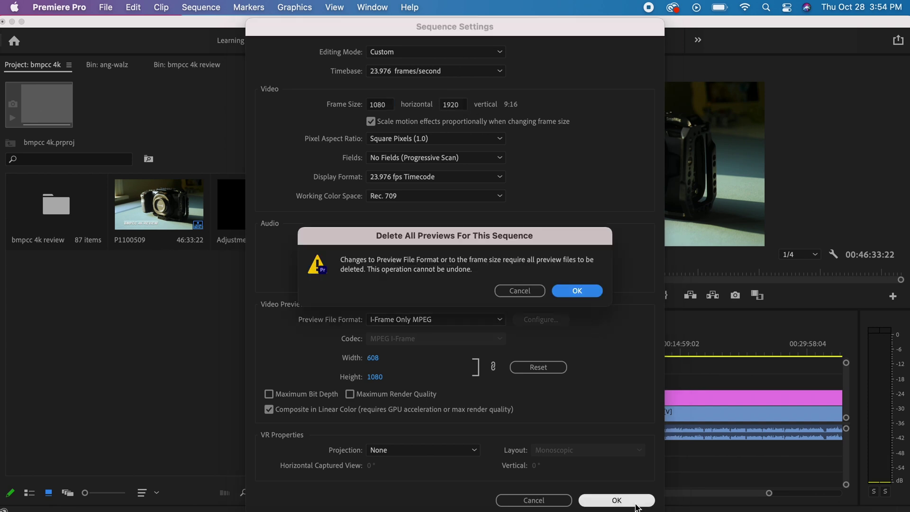
left_click(595, 292)
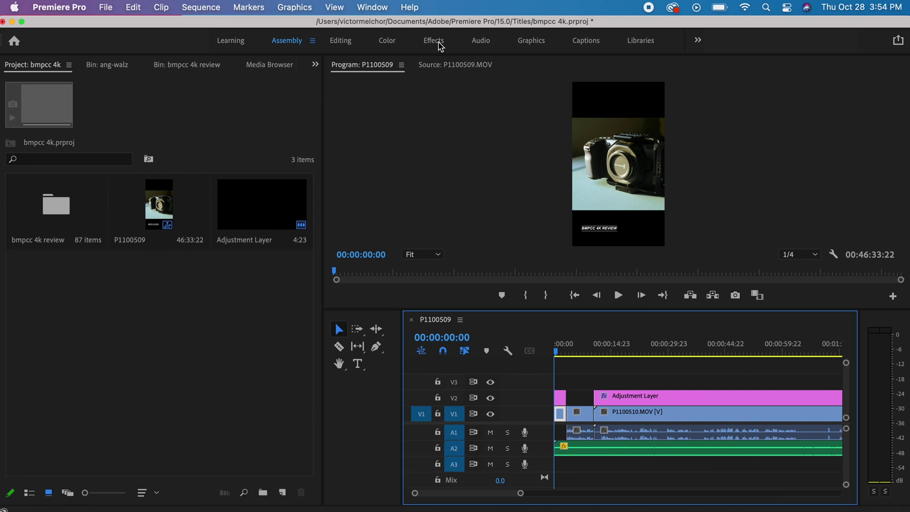
left_click(439, 43)
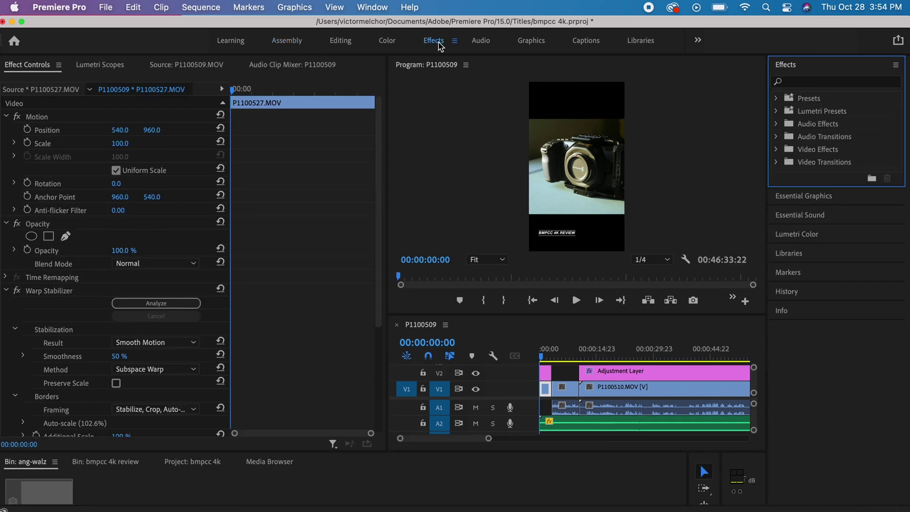
left_click_drag(120, 143, 149, 143)
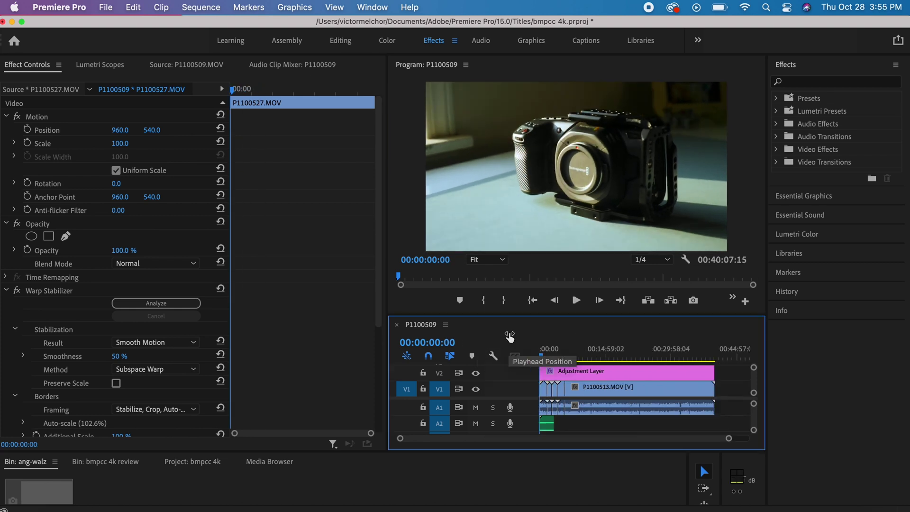
Start a media export of the sequence in H.264 with the Match Source - Adaptive High Bitrate preset.
left_click(106, 7)
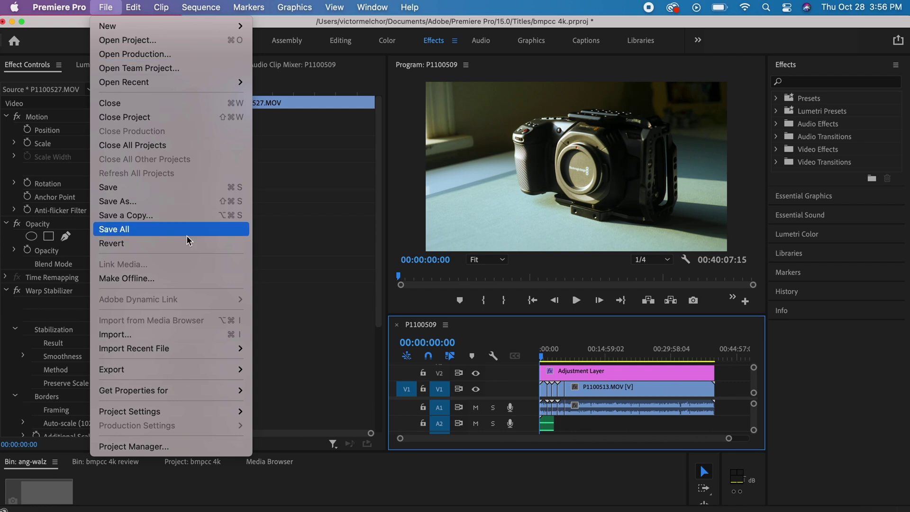
mouse_move(173, 371)
left_click(276, 374)
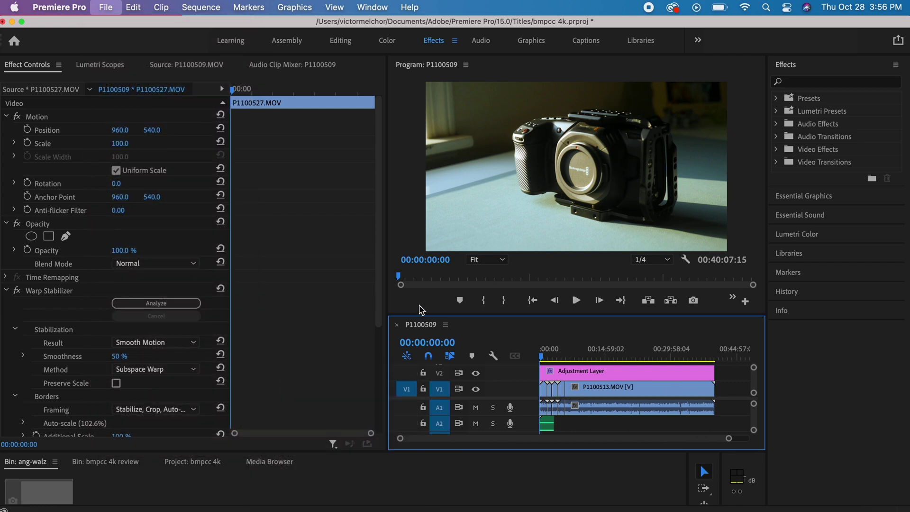
left_click(696, 114)
left_click(707, 155)
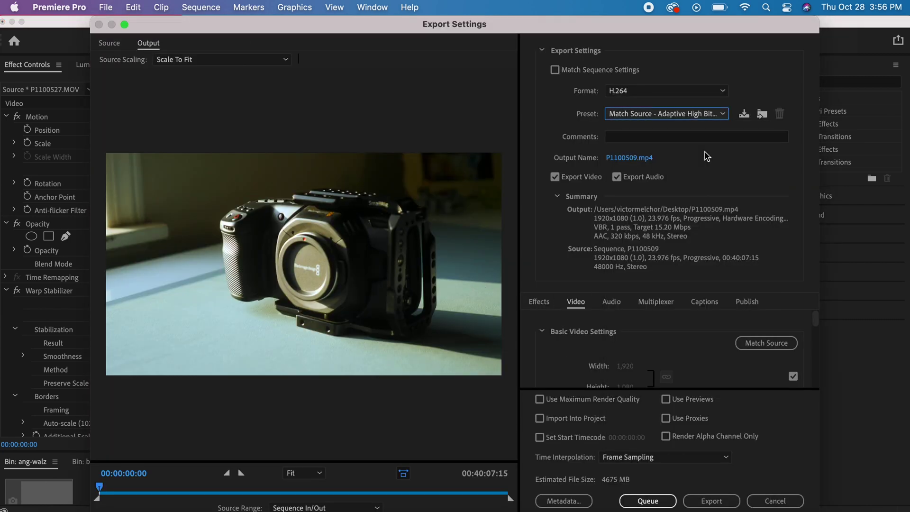
Name the export's output file BMPCC4K V1 and save it to the Desktop as an MP4.
left_click(651, 157)
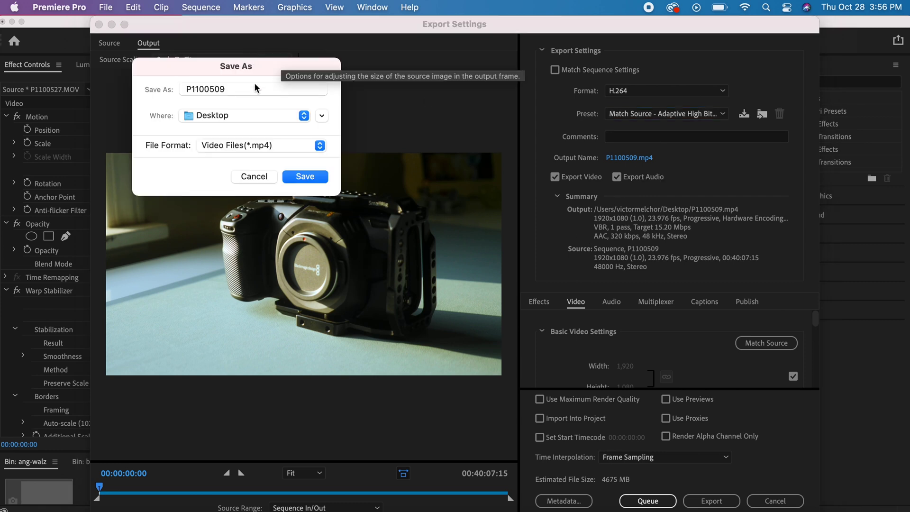
key("BackSpace")
type("BMPCC4K V1")
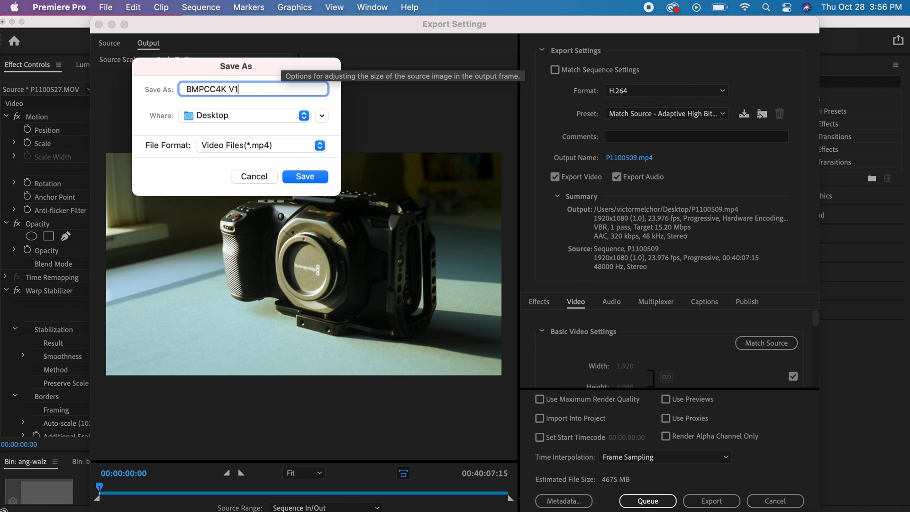
key("Return")
Export the video with maximum depth and maximum render quality, VBR 2 pass encoding, 17.48 Mbps target bitrate and 22.07 Mbps maximum bitrate.
scroll(560, 358, "down", 5)
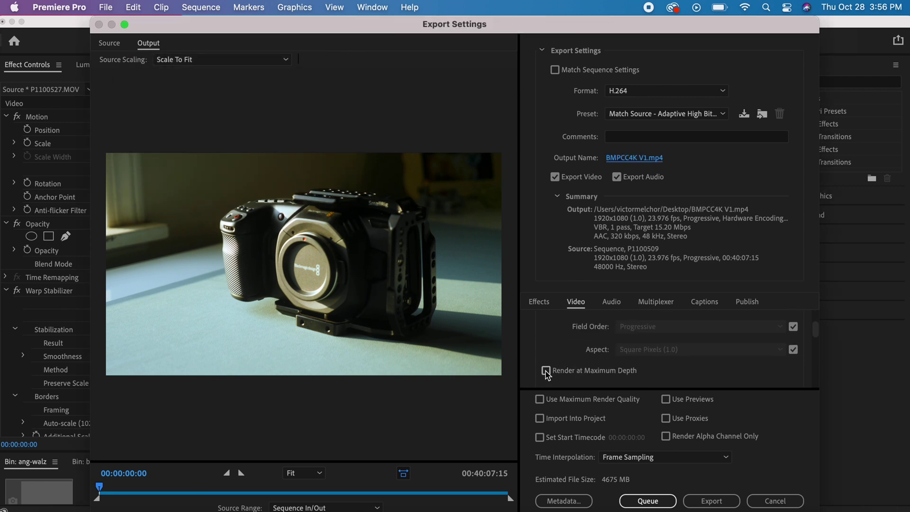
left_click(546, 370)
scroll(550, 369, "down", 3)
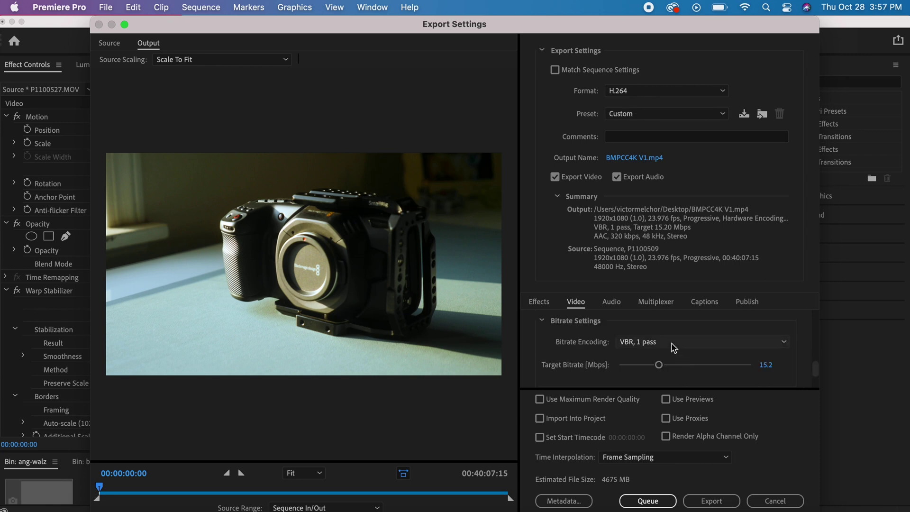
left_click(667, 344)
left_click(677, 382)
scroll(583, 360, "down", 3)
left_click_drag(668, 326, 685, 353)
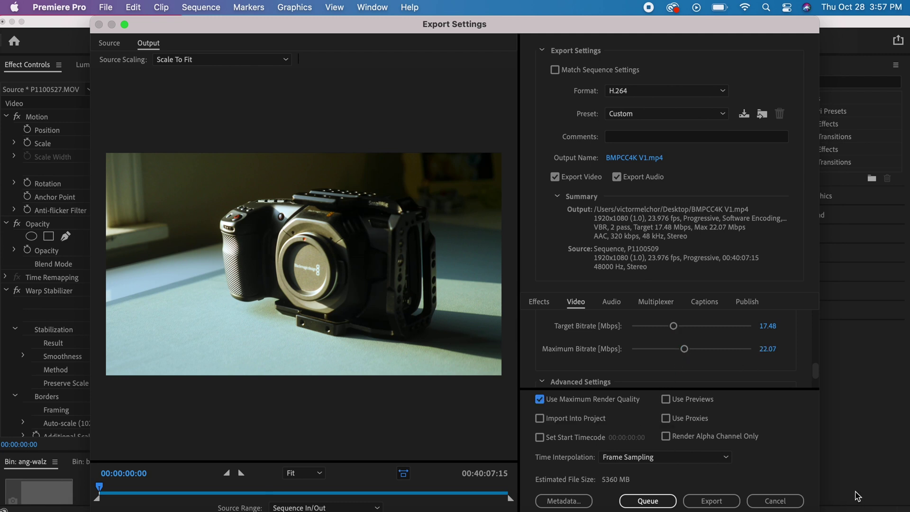
left_click(717, 504)
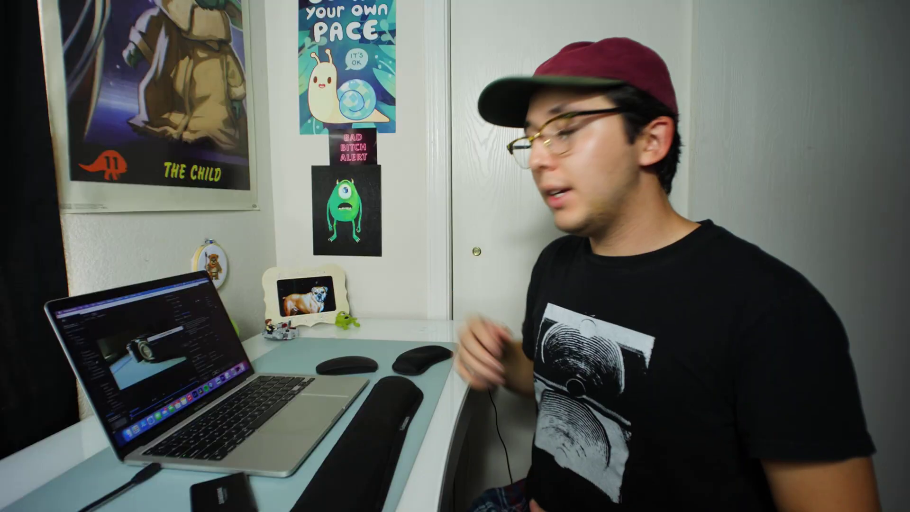